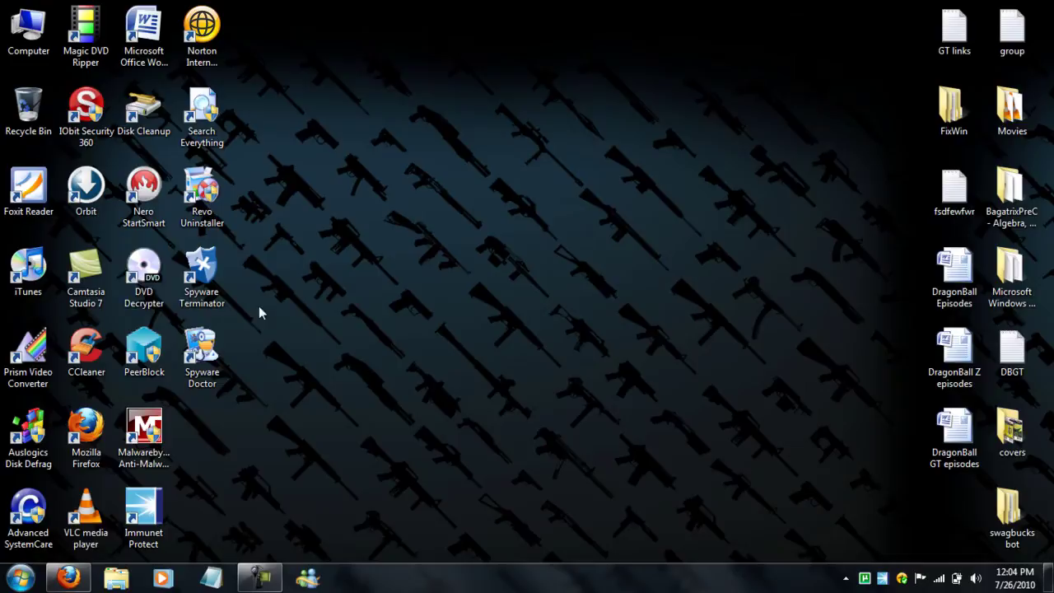
Launch DVD Decrypter so it finds the HL-DT-ST DVDRAM GT20N (F:) drive with no disc
double_click(144, 276)
drag(350, 1, 404, 141)
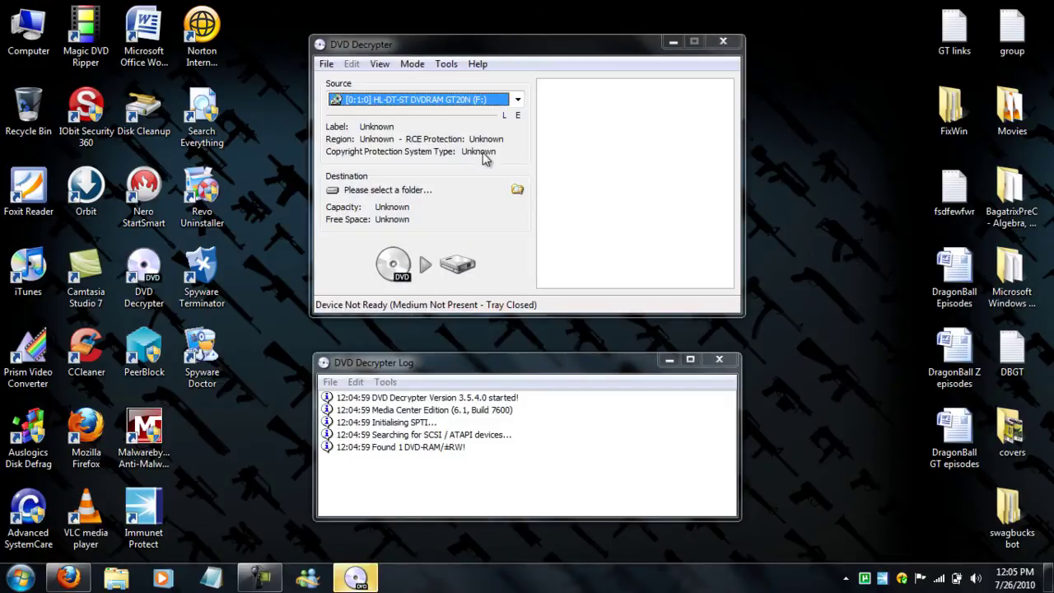
drag(526, 1, 600, 302)
click(544, 189)
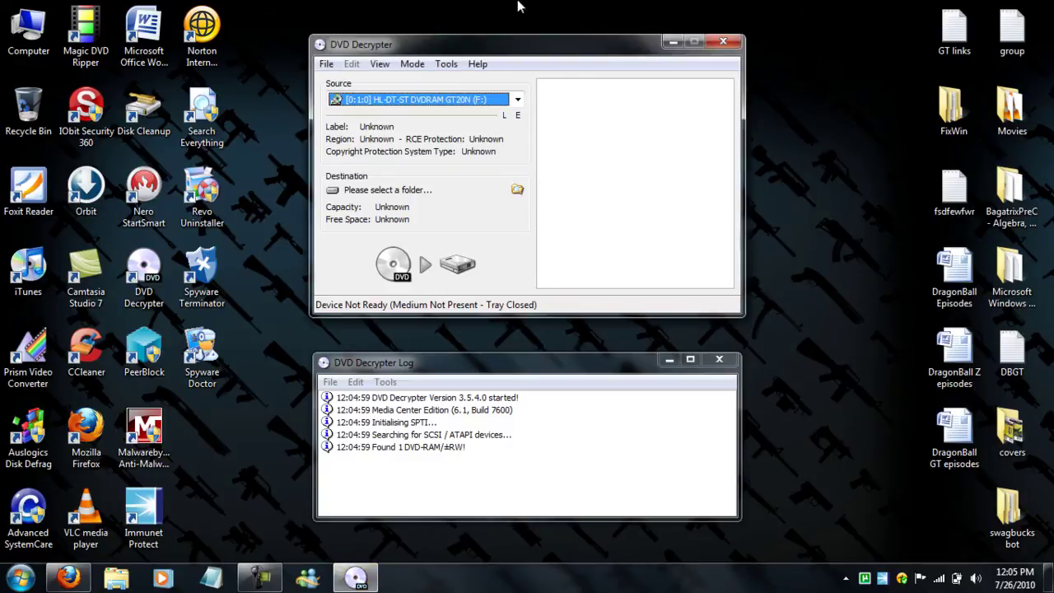
drag(518, 6, 595, 383)
click(588, 72)
drag(344, 2, 517, 372)
drag(546, 7, 601, 563)
click(530, 54)
drag(481, 4, 517, 449)
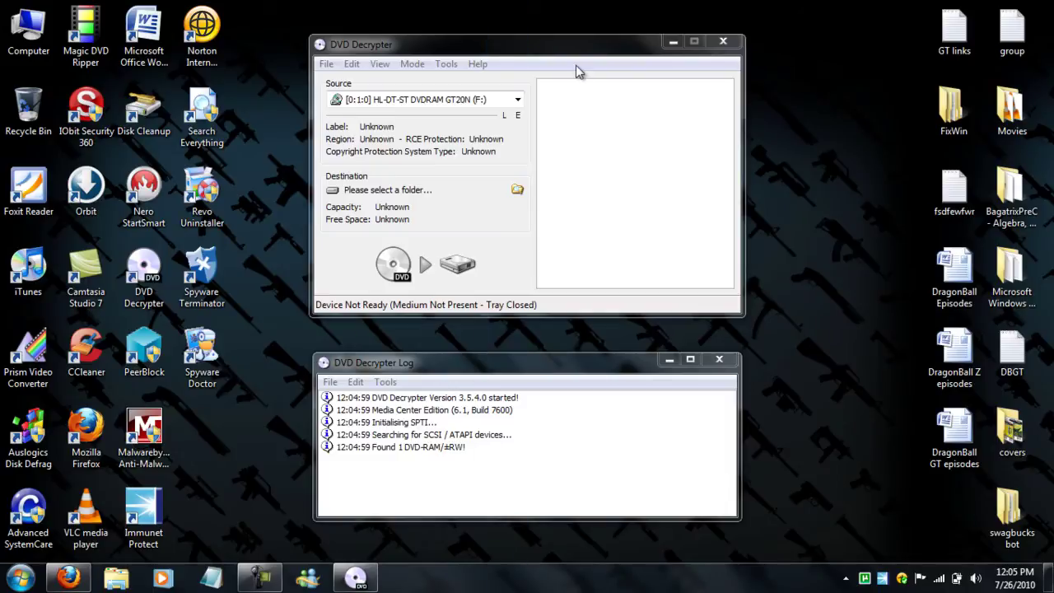
click(517, 34)
drag(560, 6, 563, 563)
click(567, 48)
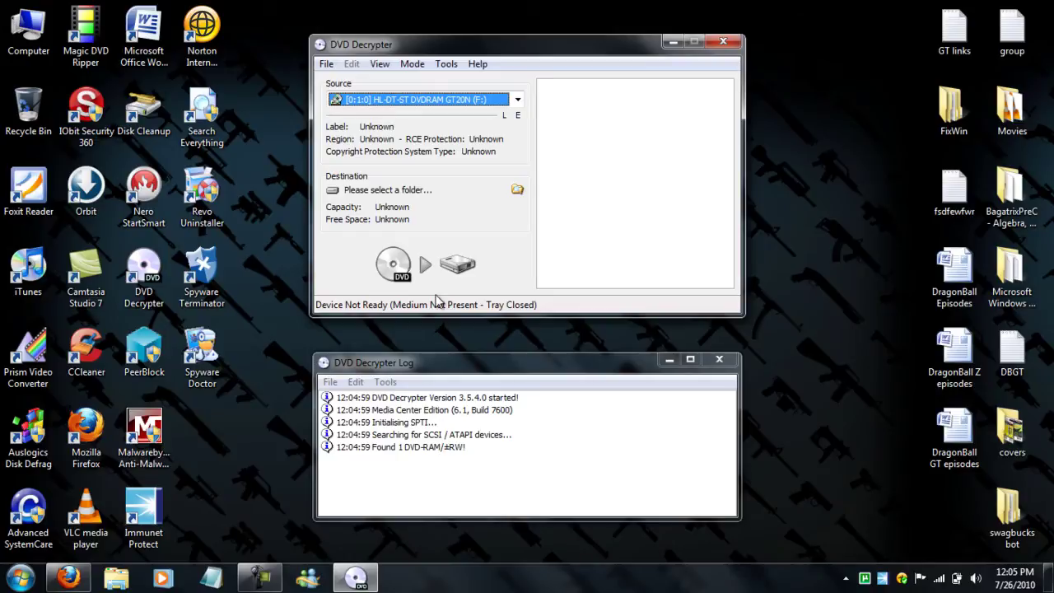
Pause the screen recording while the BOOK_OF_LOVE disc loads into DVD Decrypter
click(259, 578)
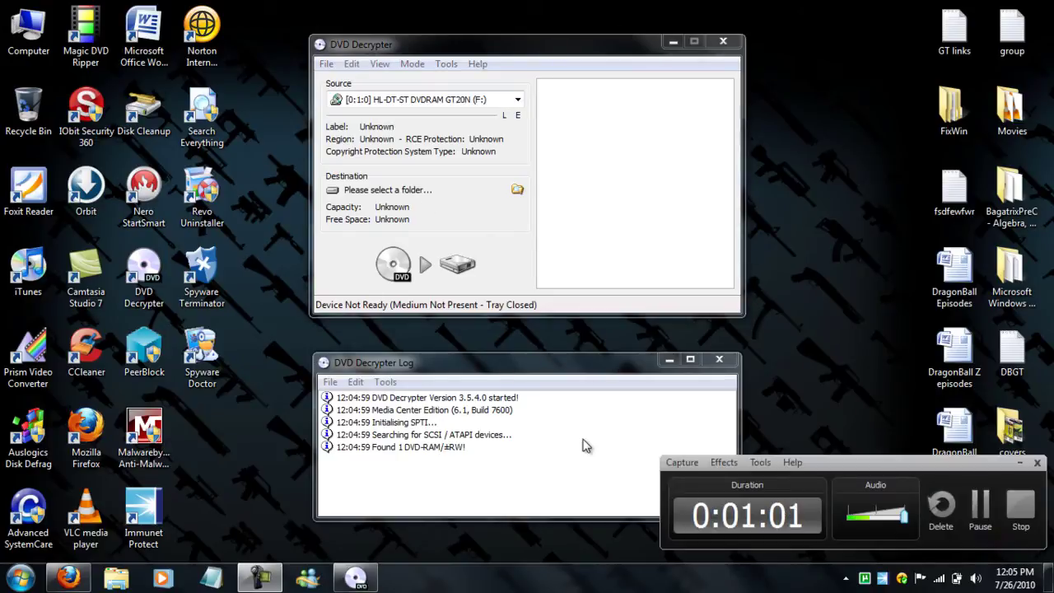
click(980, 506)
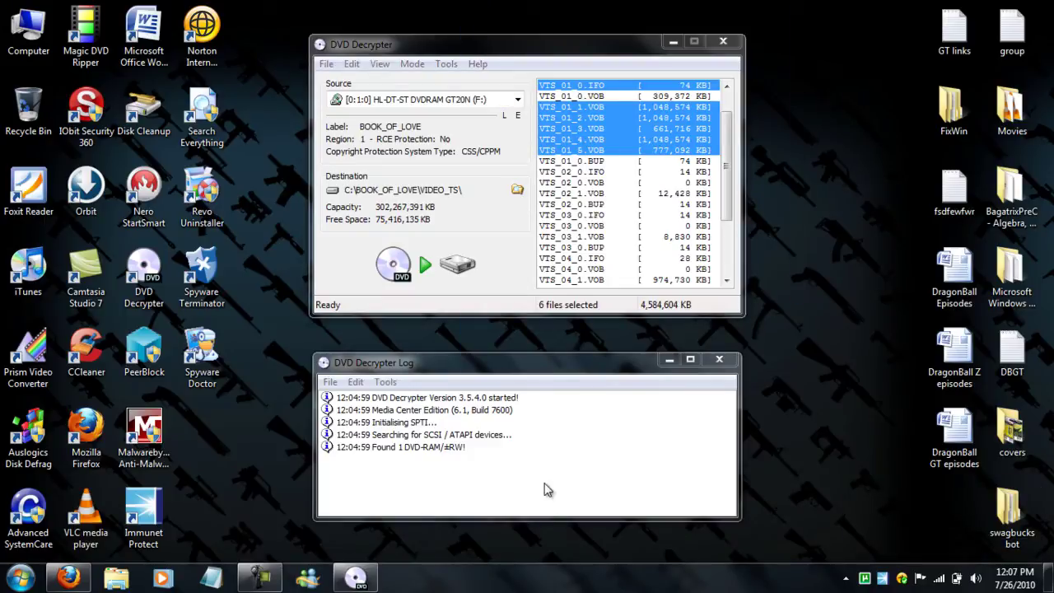
click(548, 47)
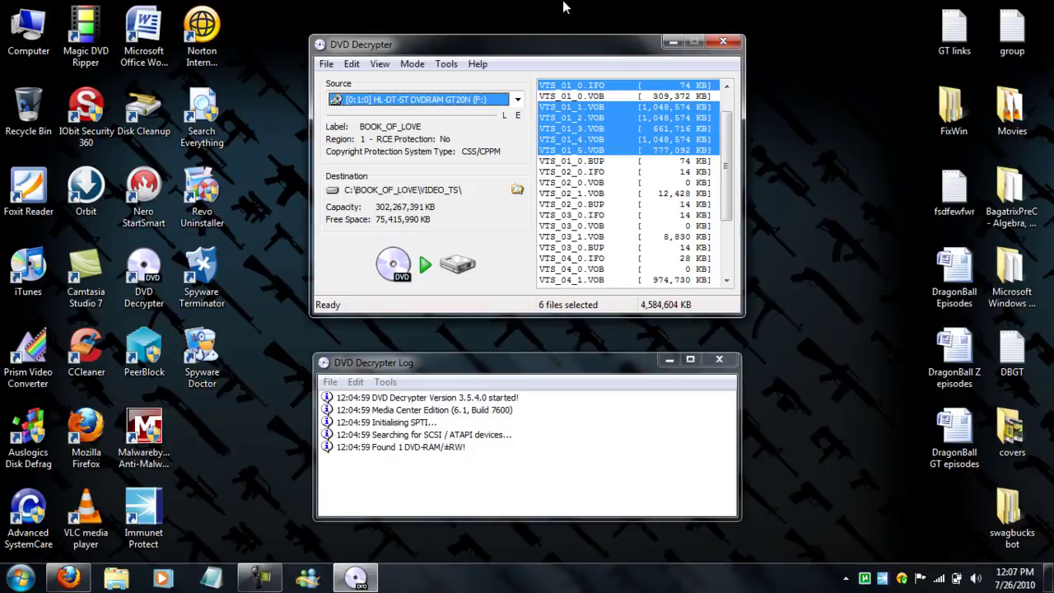
click(564, 7)
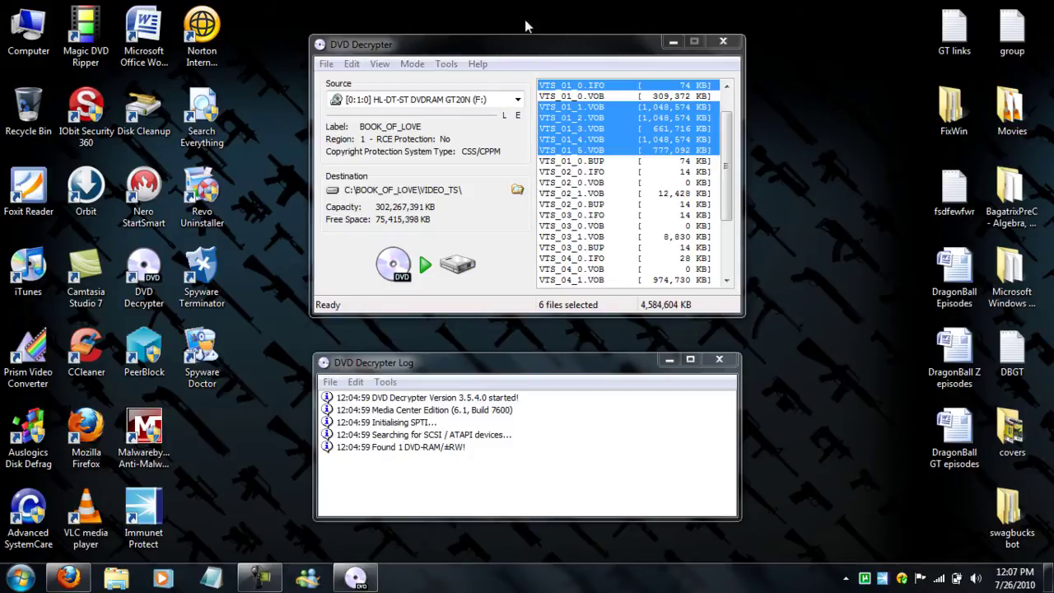
click(547, 55)
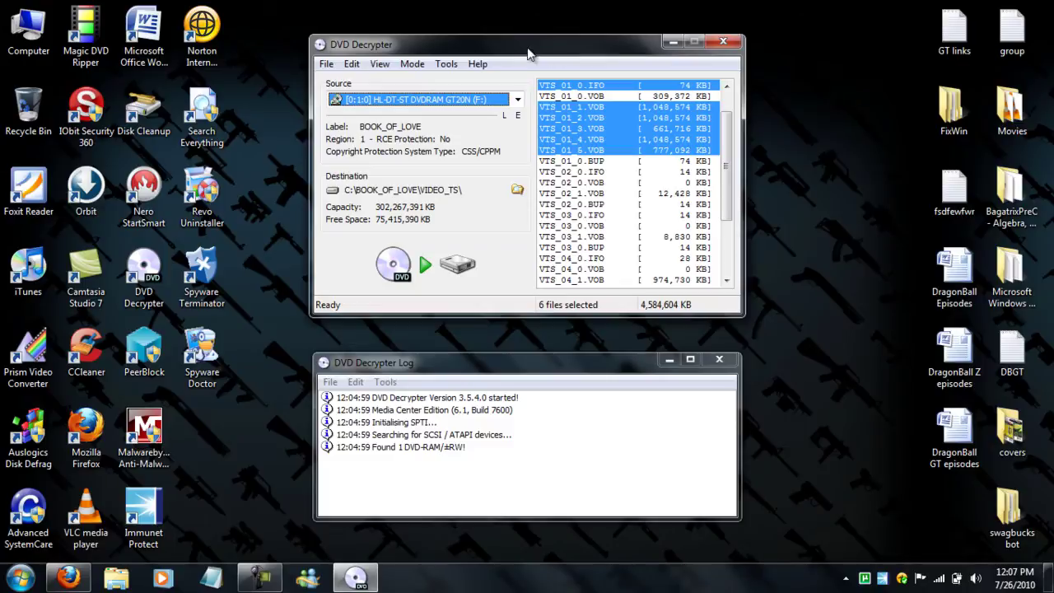
Check the VOB files are set to copy to C:\BOOK_OF_LOVE\VIDEO_TS\, then open Tools
click(524, 43)
scroll(730, 165, up, 1)
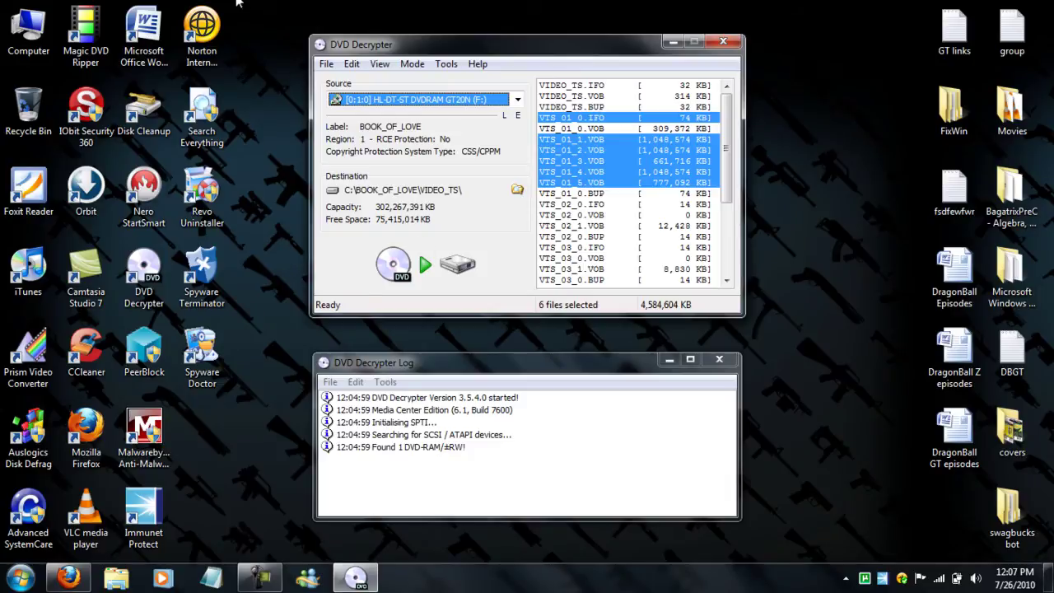
click(310, 4)
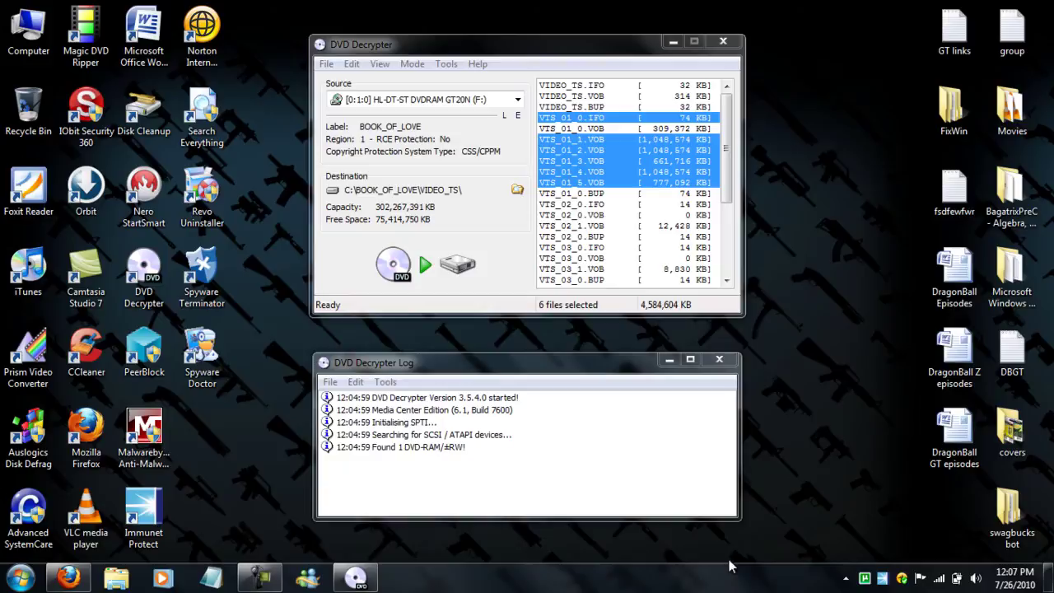
click(504, 53)
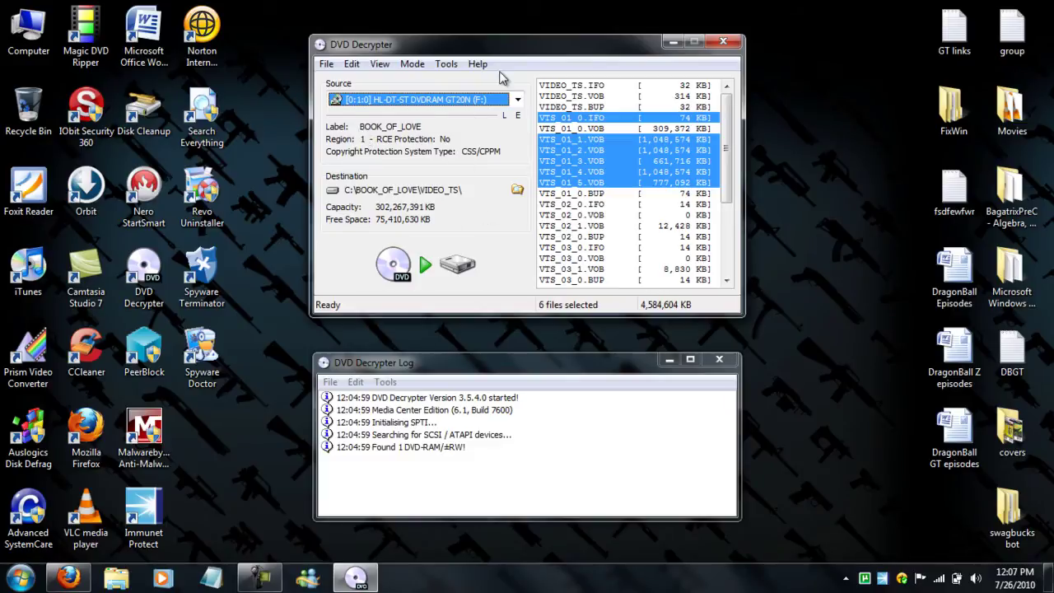
click(446, 67)
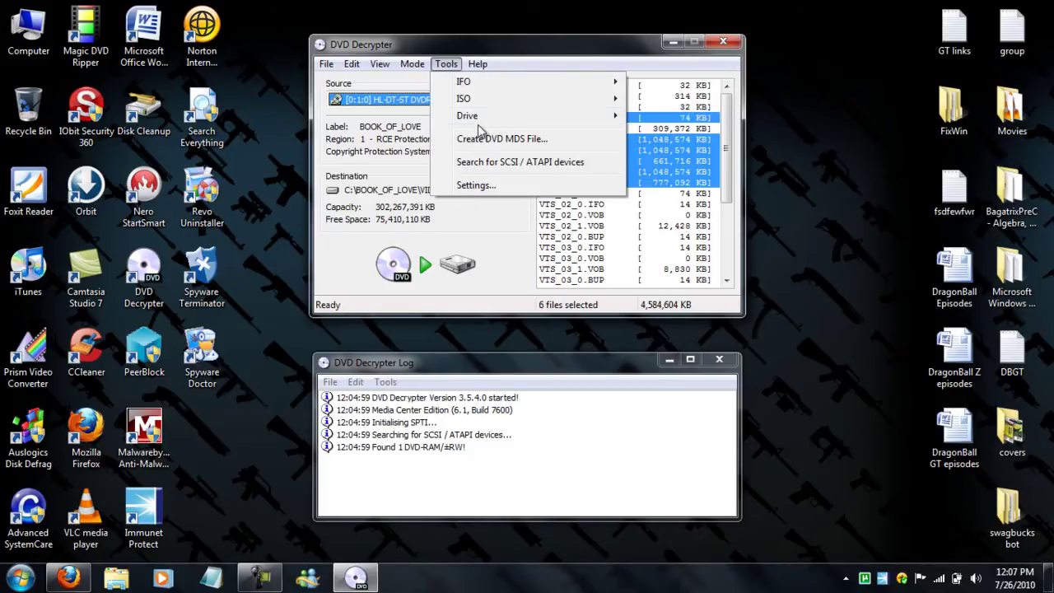
Open Tools > Settings to show the General tab of the Settings dialog
click(400, 161)
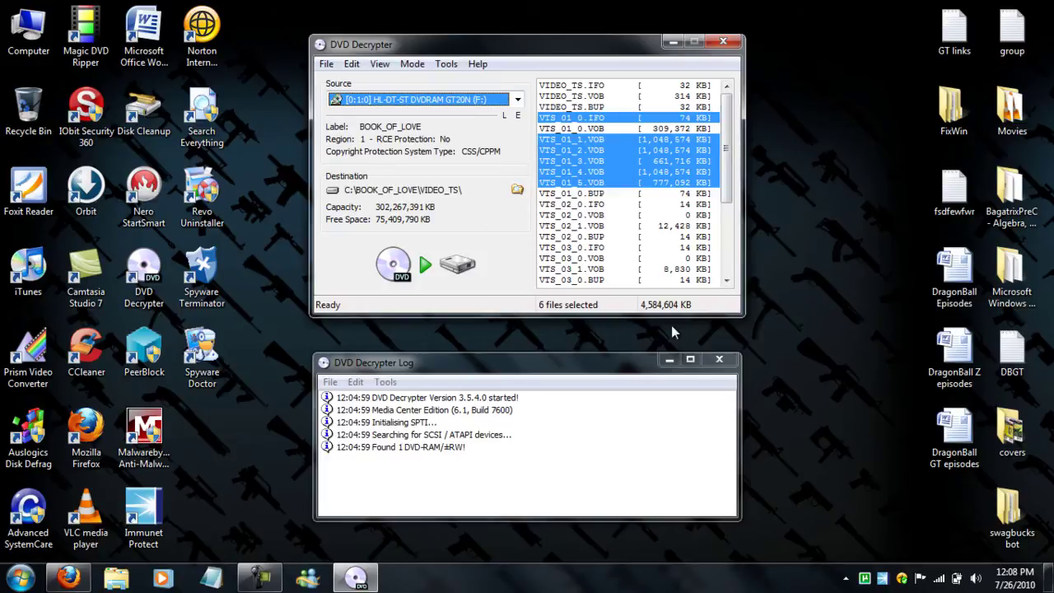
click(445, 64)
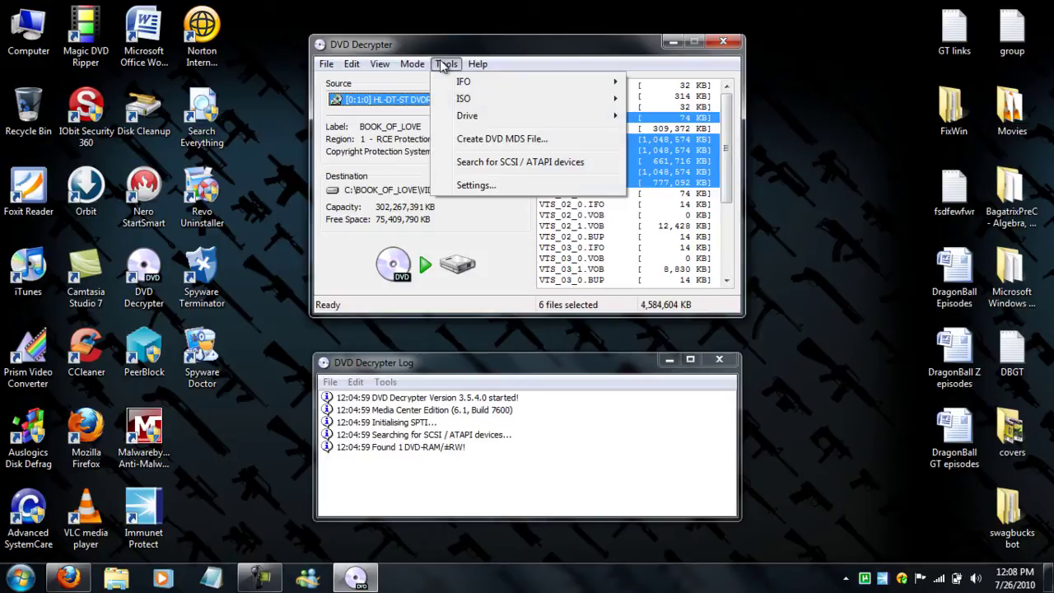
click(454, 188)
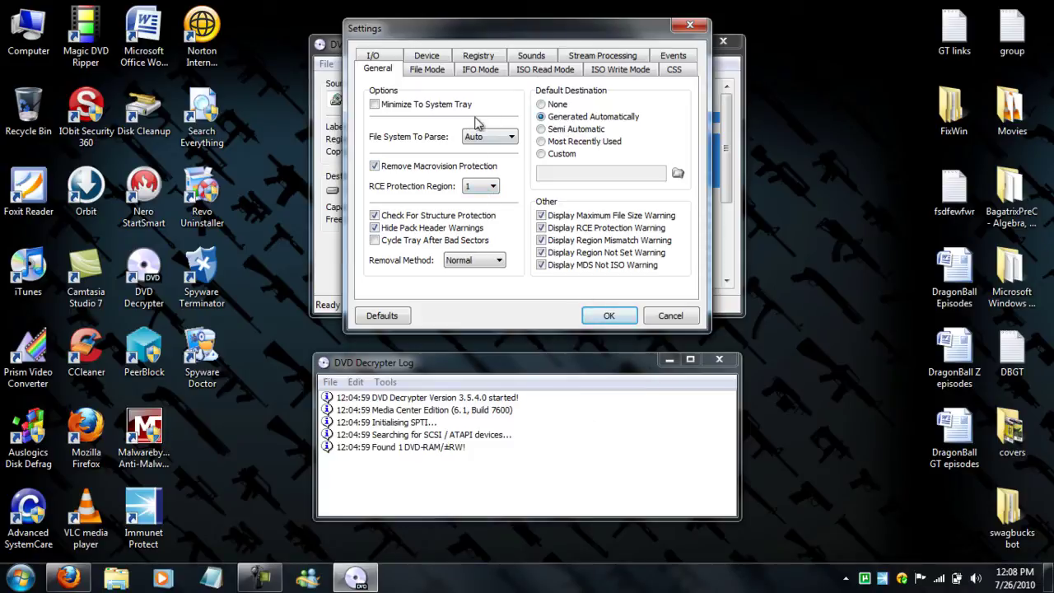
On File Mode, keep Select Files at Main Movie and File Splitting at None, then confirm
click(428, 71)
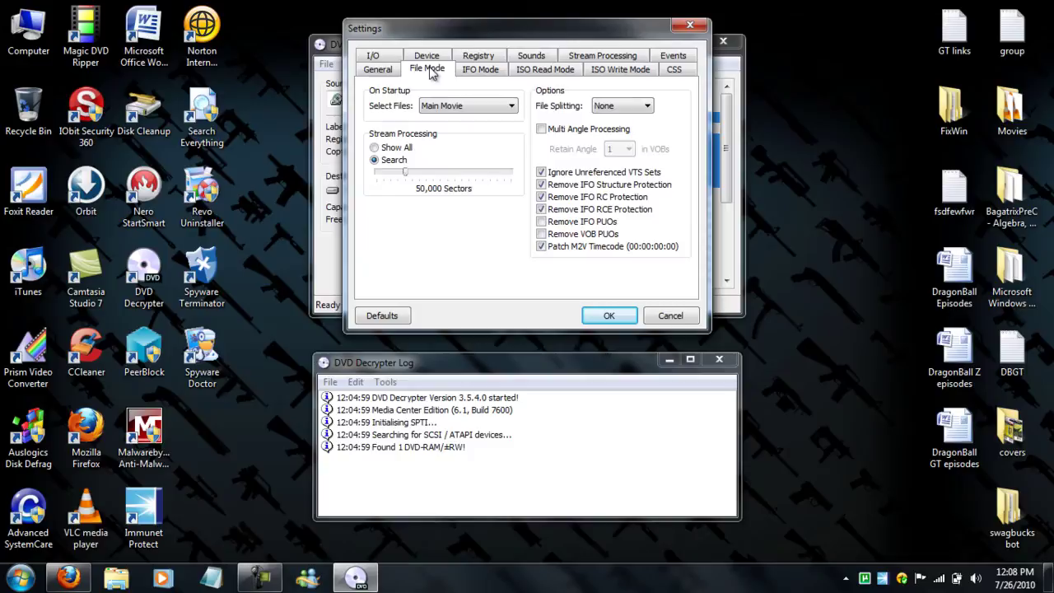
click(504, 108)
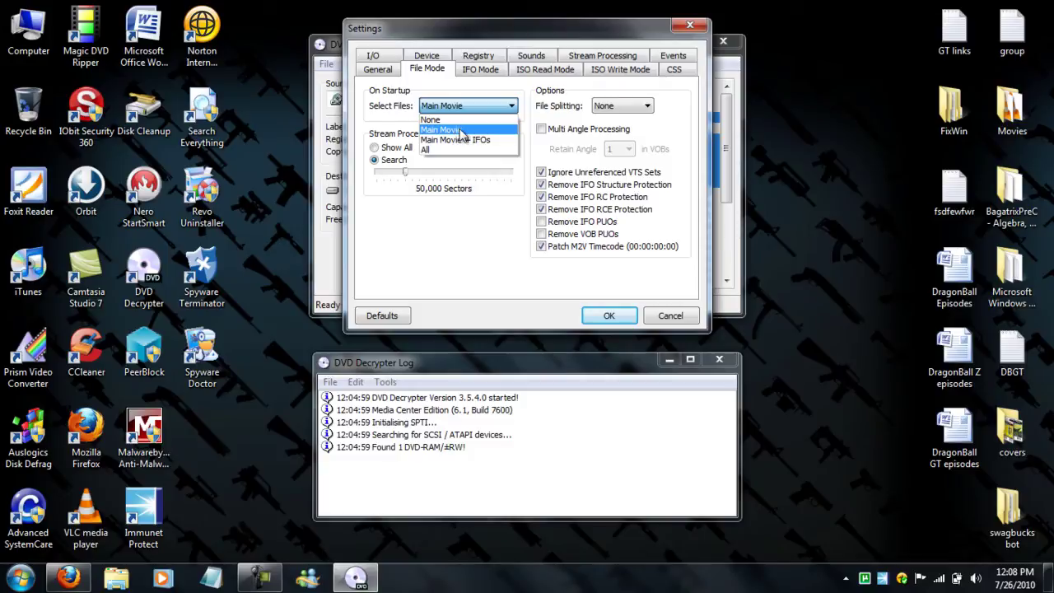
click(461, 133)
click(510, 109)
click(511, 109)
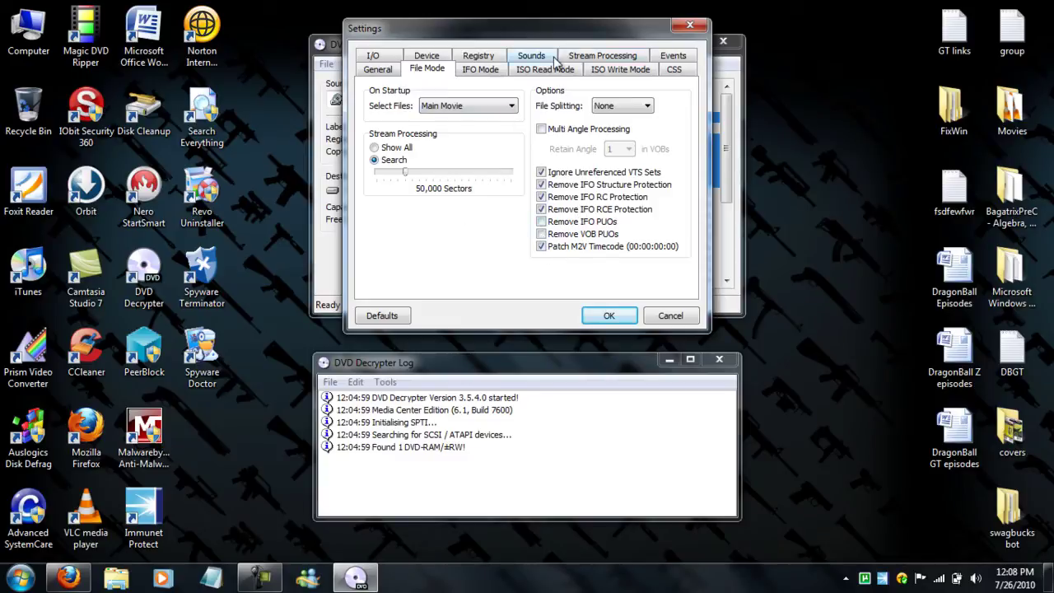
click(375, 55)
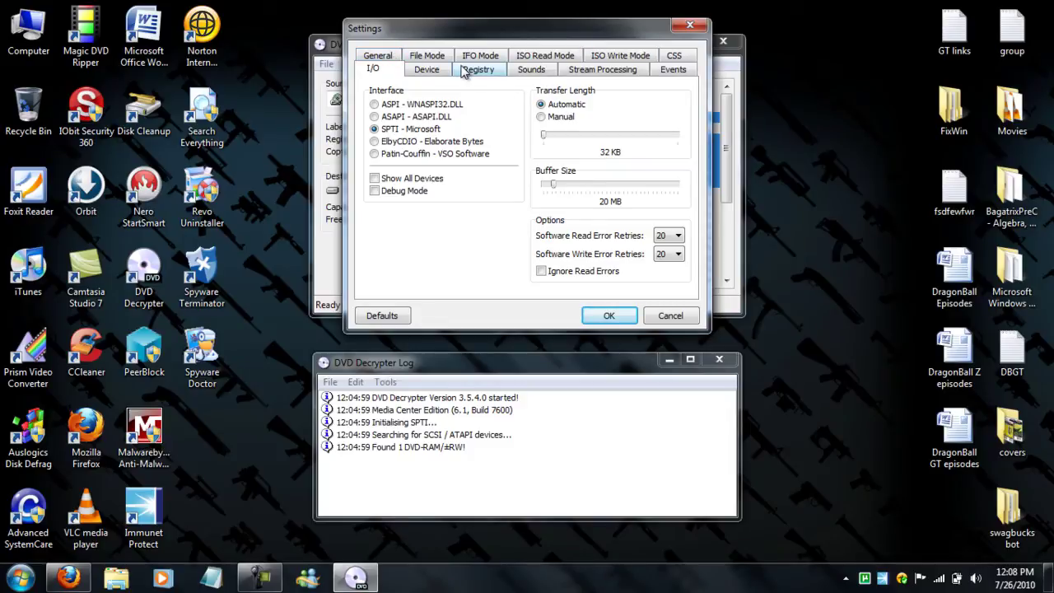
click(428, 58)
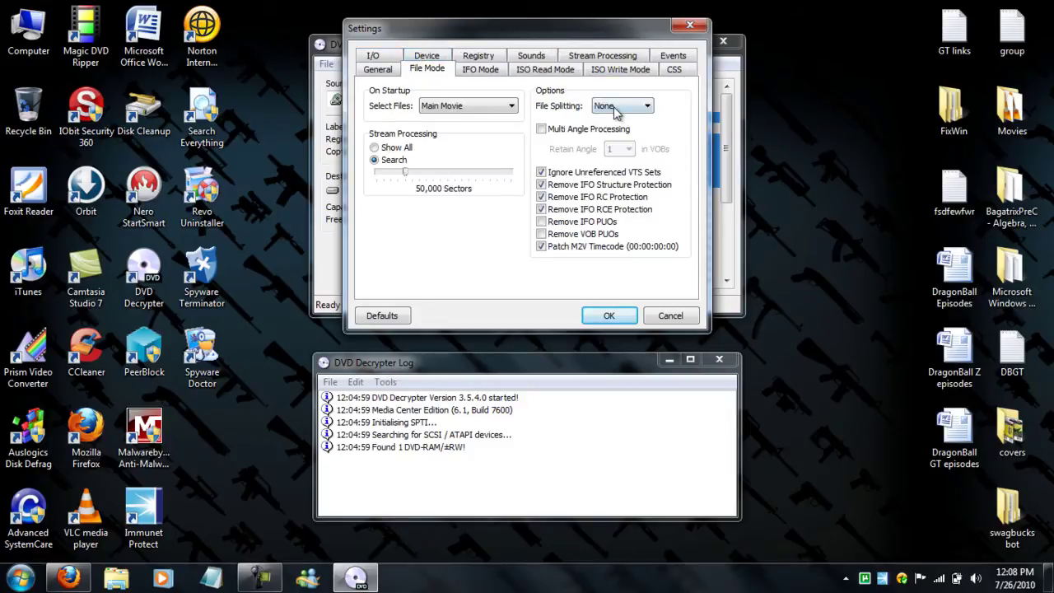
click(618, 109)
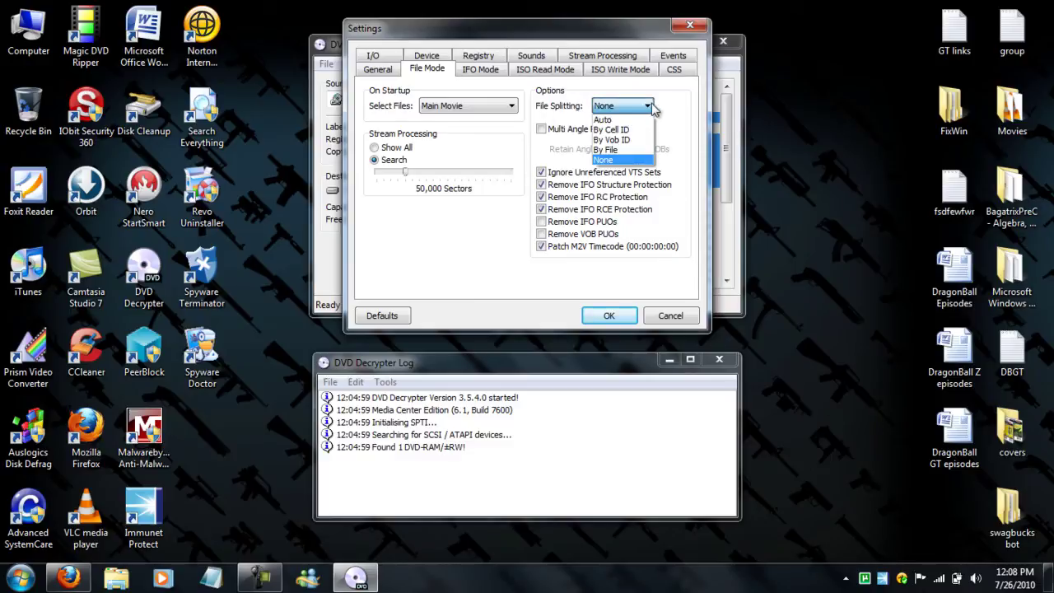
click(605, 161)
click(610, 313)
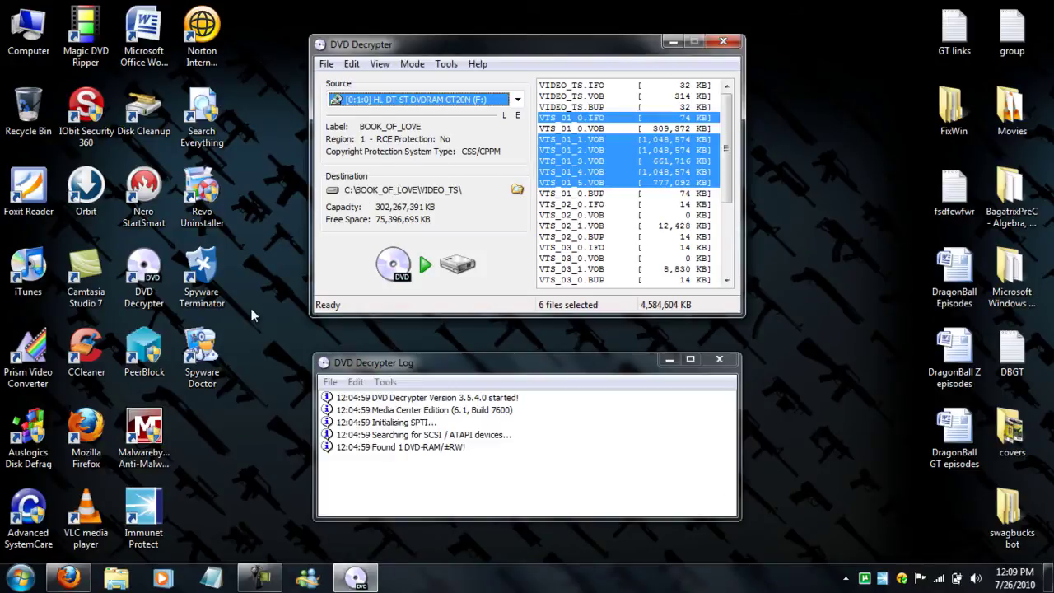
Delete the MAGICDVDCOPY_TEMP folder from Local Disk (C:) to the Recycle Bin and close Explorer
key(super)
click(228, 312)
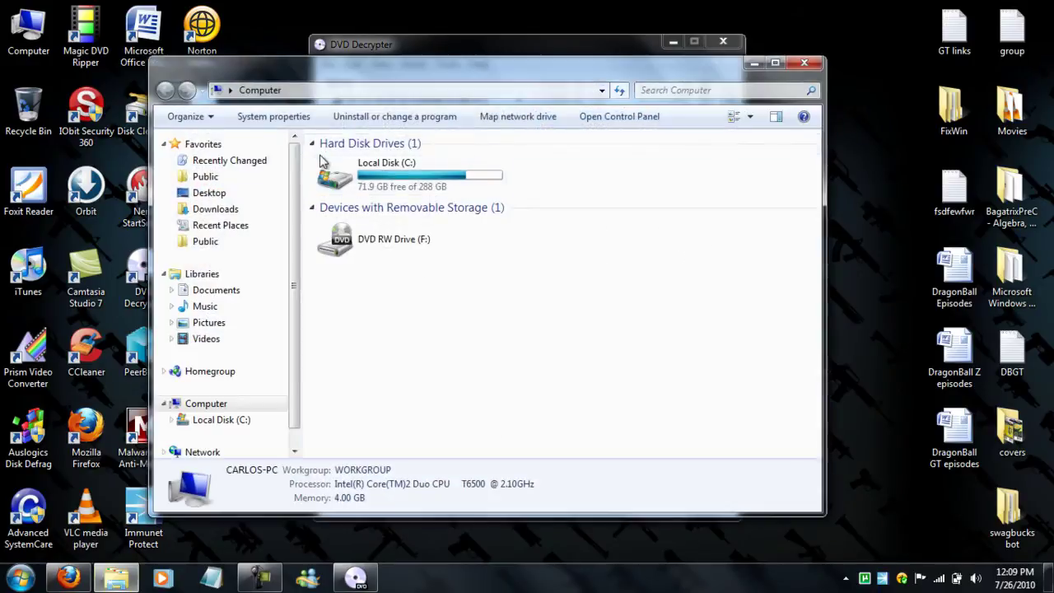
double_click(325, 175)
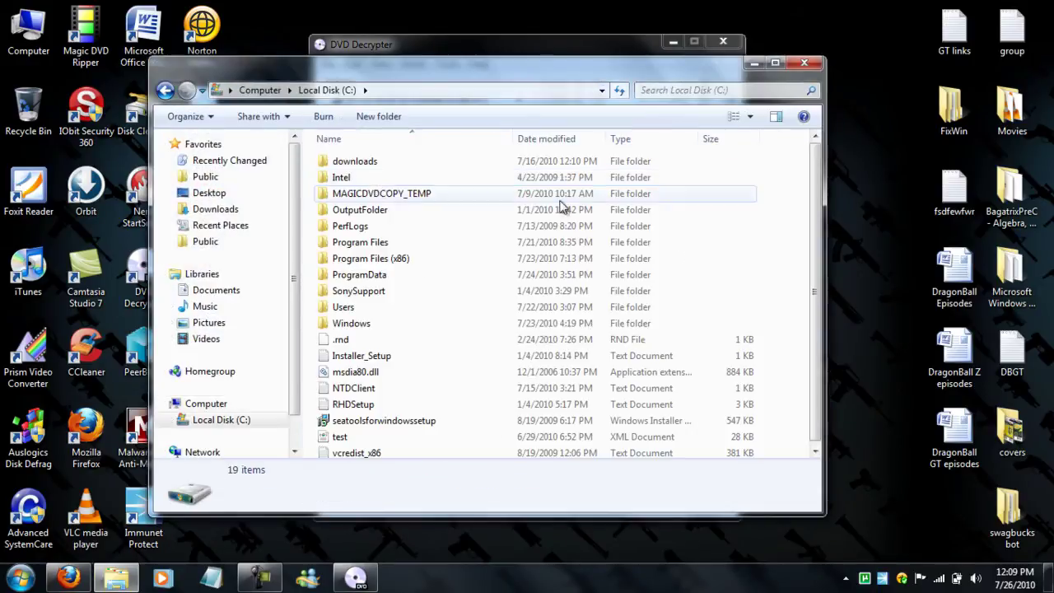
click(486, 200)
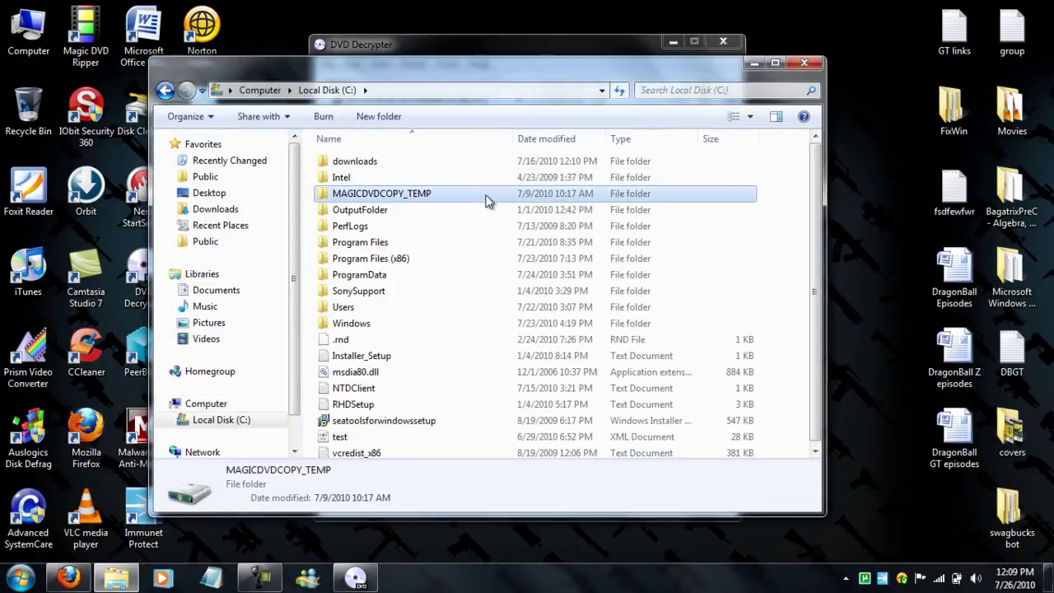
key(Delete)
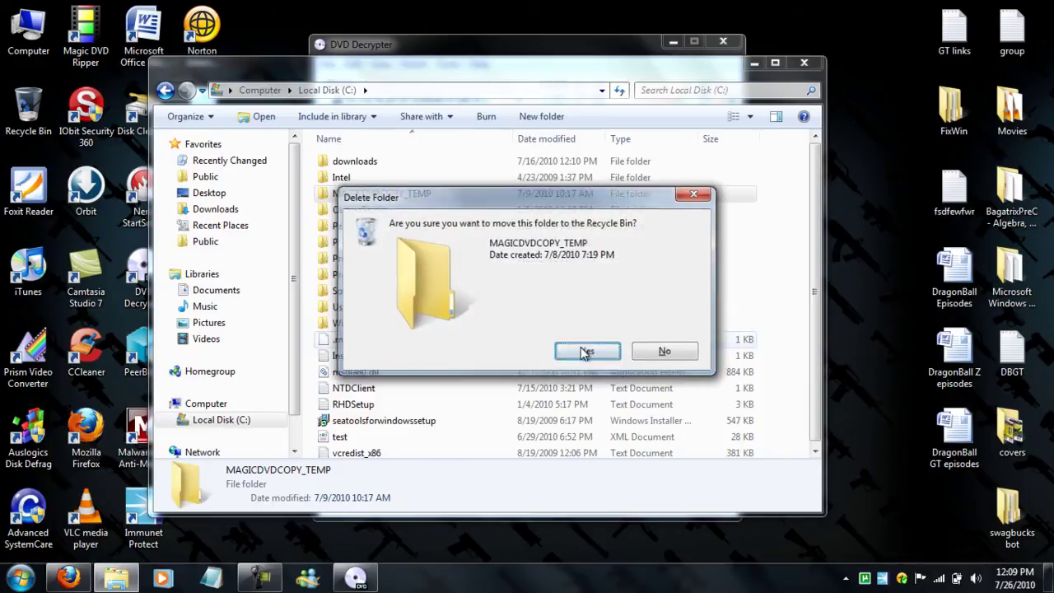
click(587, 352)
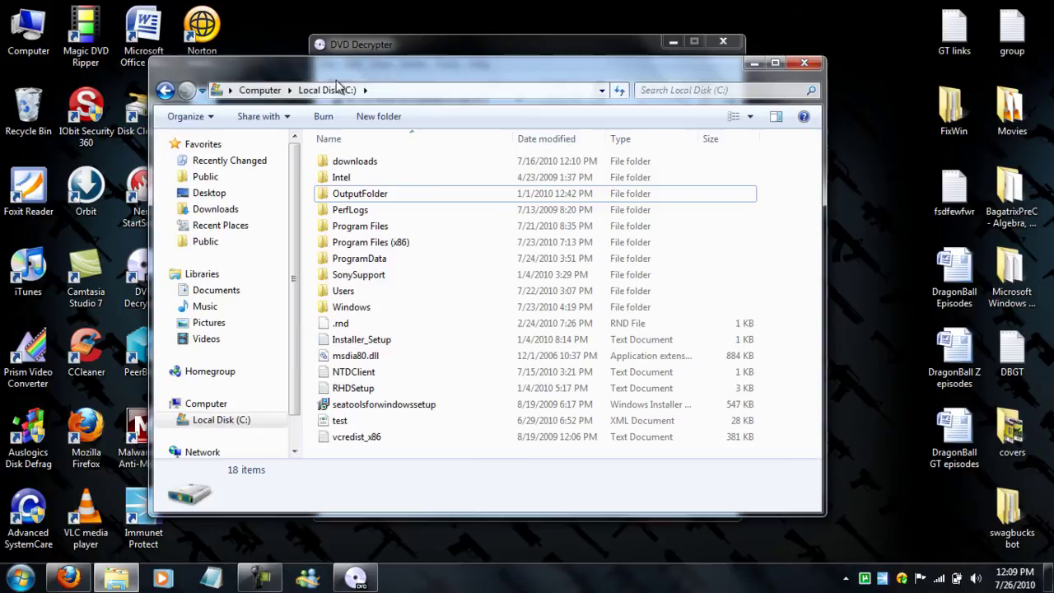
click(805, 63)
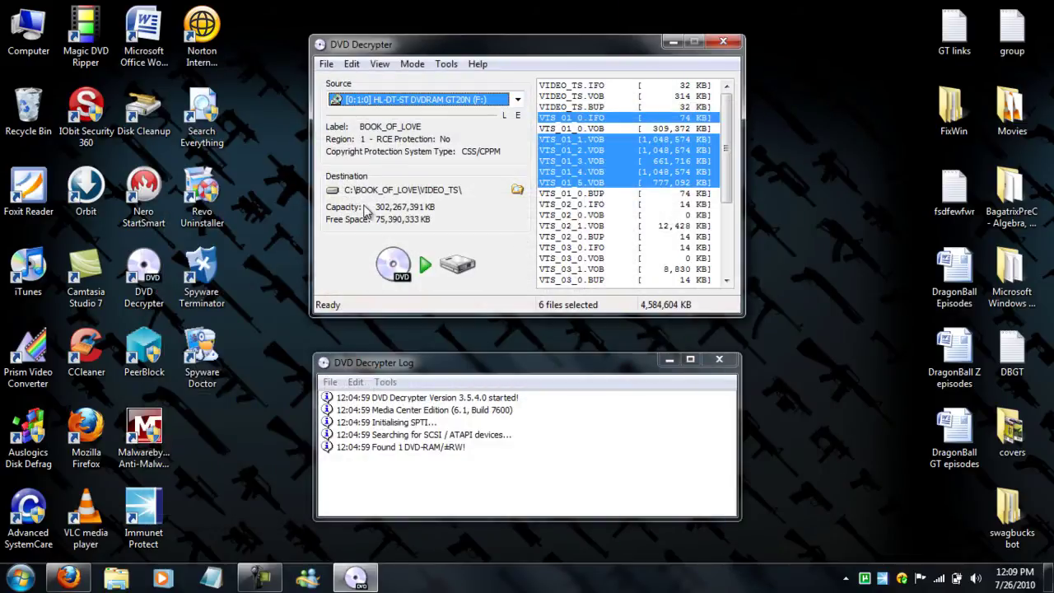
Start decrypting the six selected VOB files to C:\BOOK_OF_LOVE\VIDEO_TS\
click(379, 264)
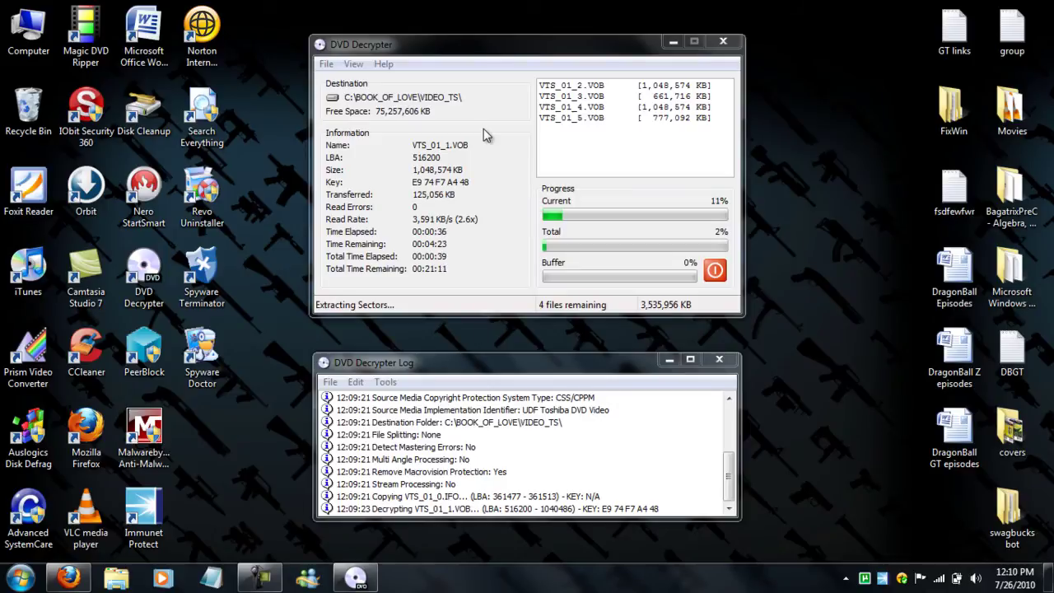
Check rip progress on the desktop and bring Firefox's DVD Decrypter mirror page to the front
click(74, 579)
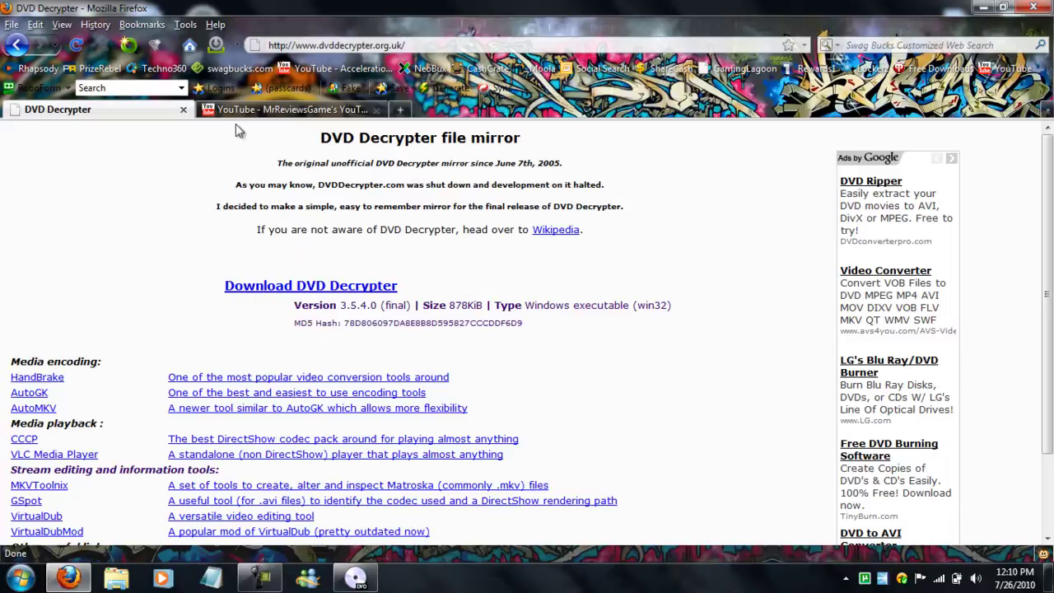
mouse_move(70, 579)
click(18, 579)
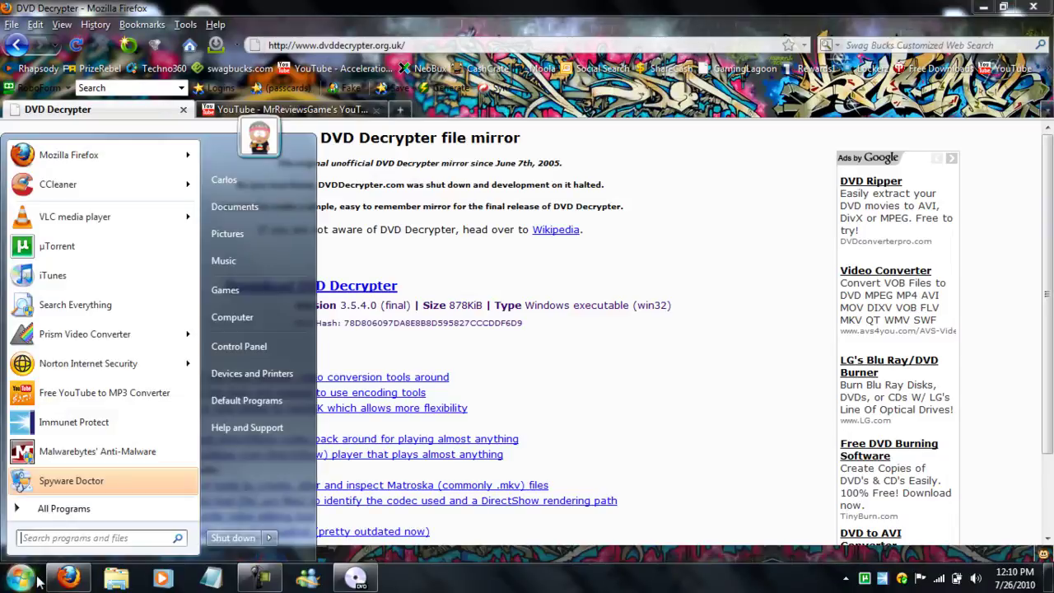
click(69, 579)
click(68, 578)
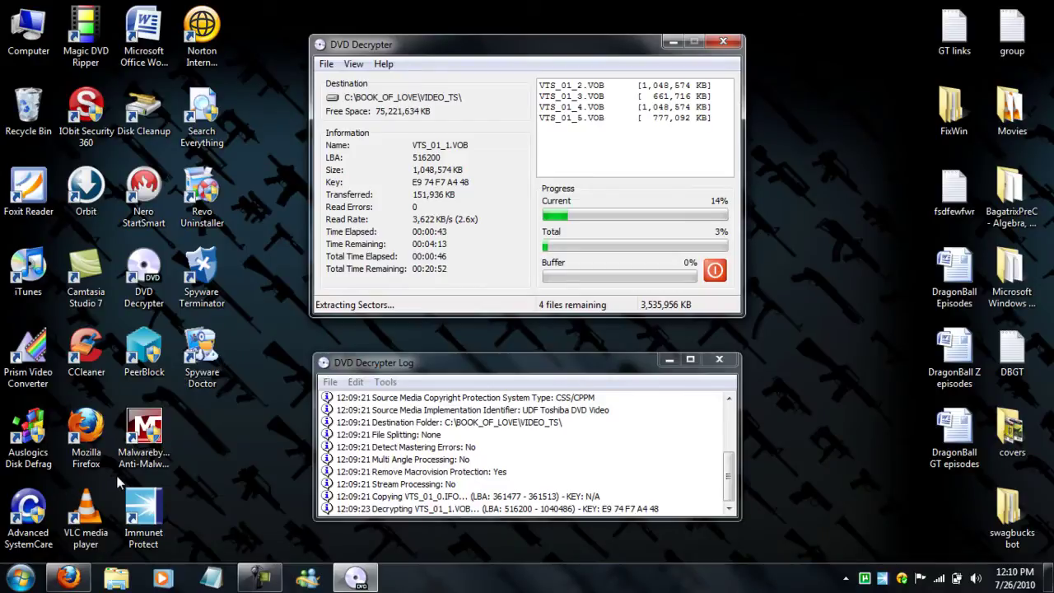
click(68, 579)
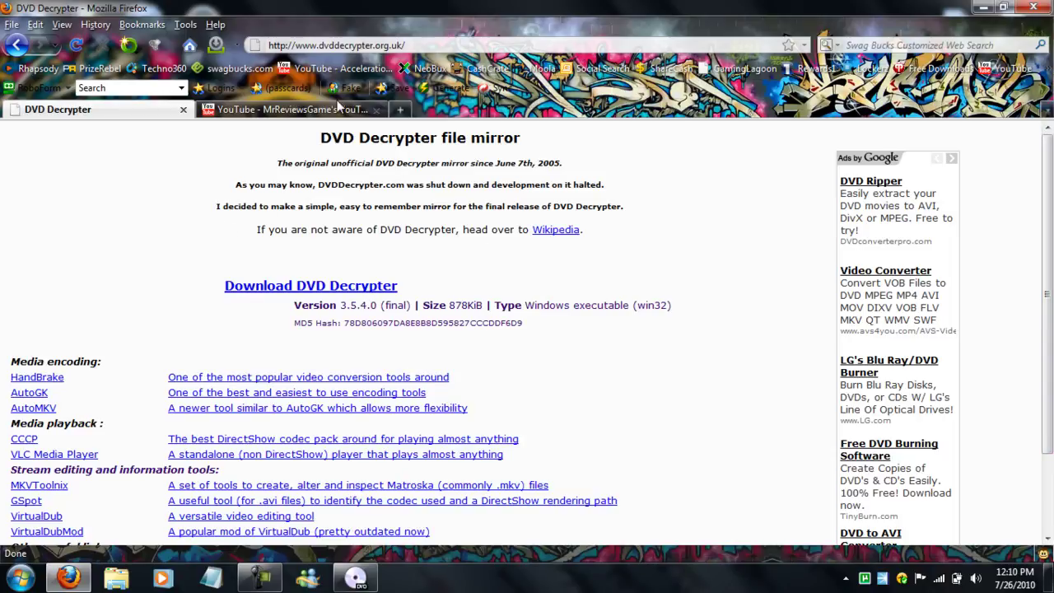
click(985, 7)
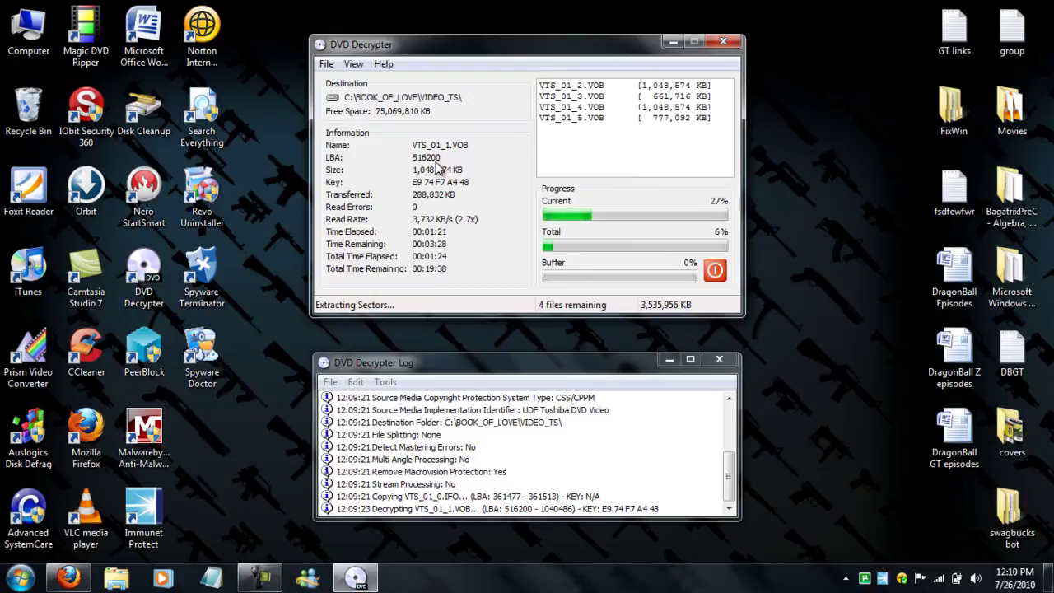
click(74, 576)
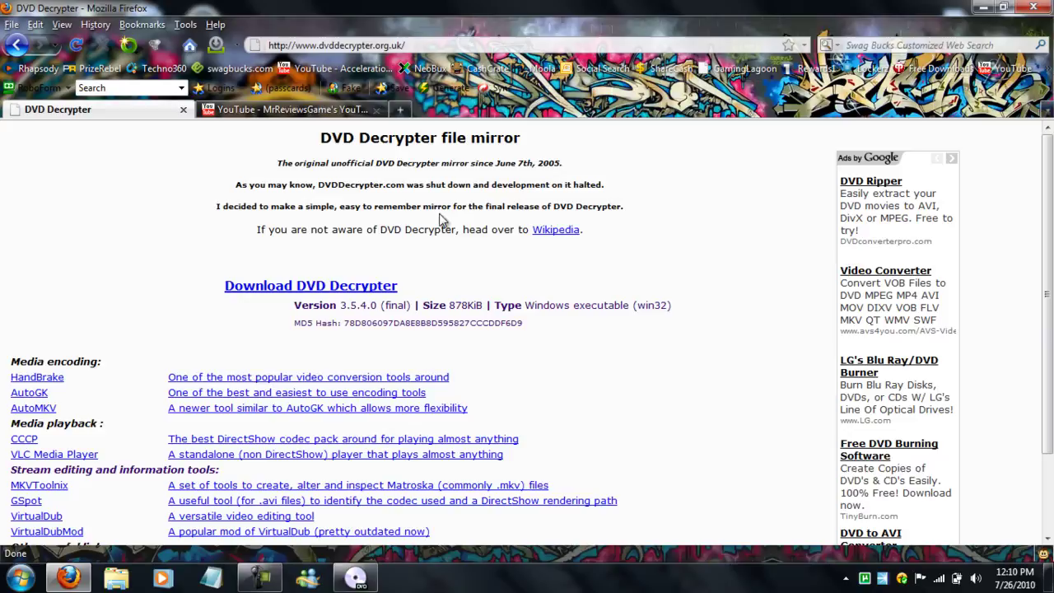
Save SetupDVDDecrypter_3.5.4.0.exe from the Download DVD Decrypter link and minimize Firefox
click(357, 293)
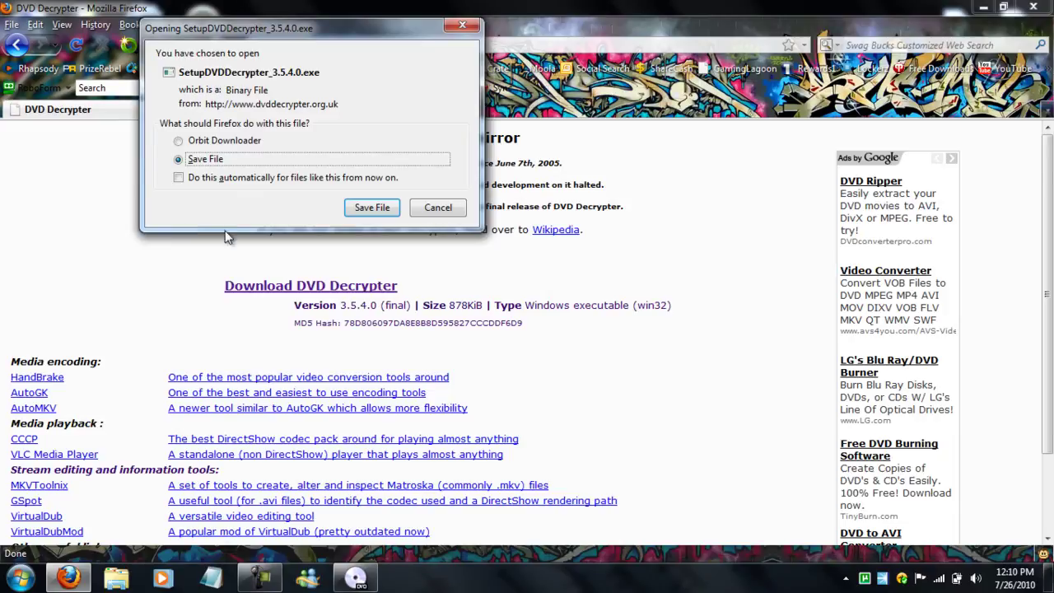
click(372, 209)
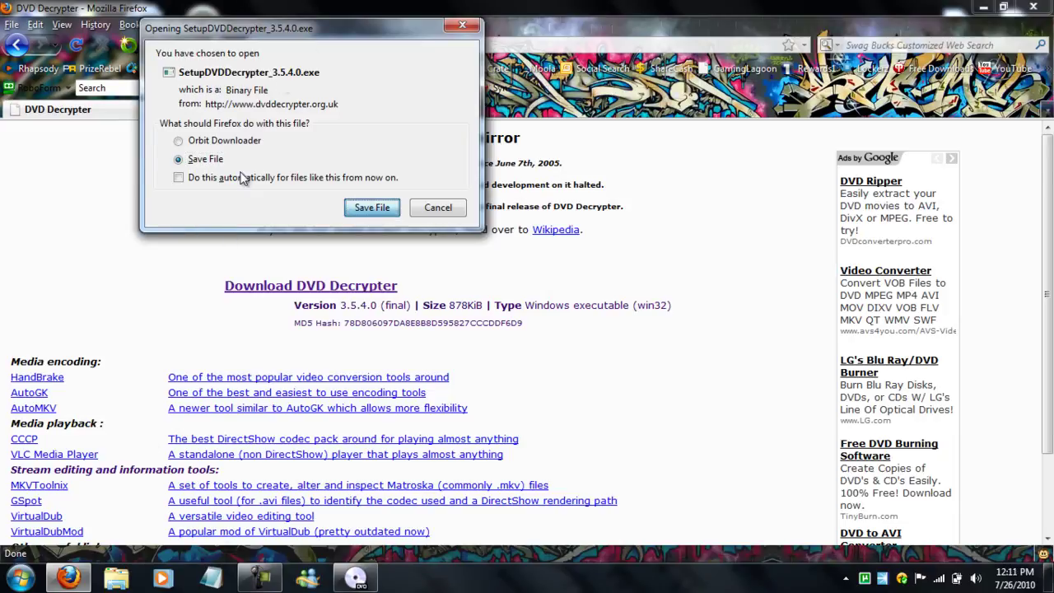
key(Return)
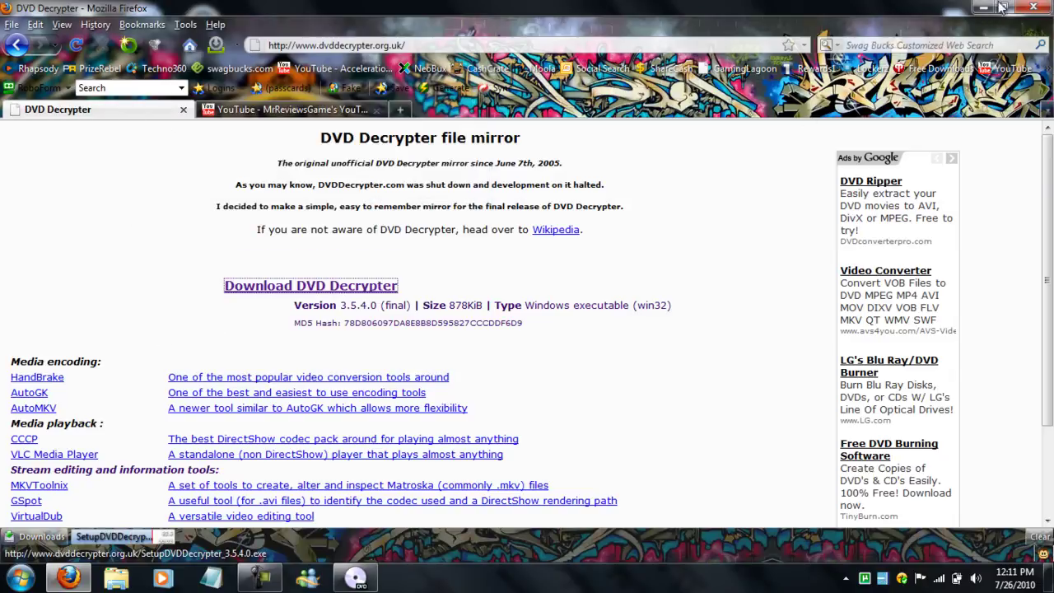
click(68, 576)
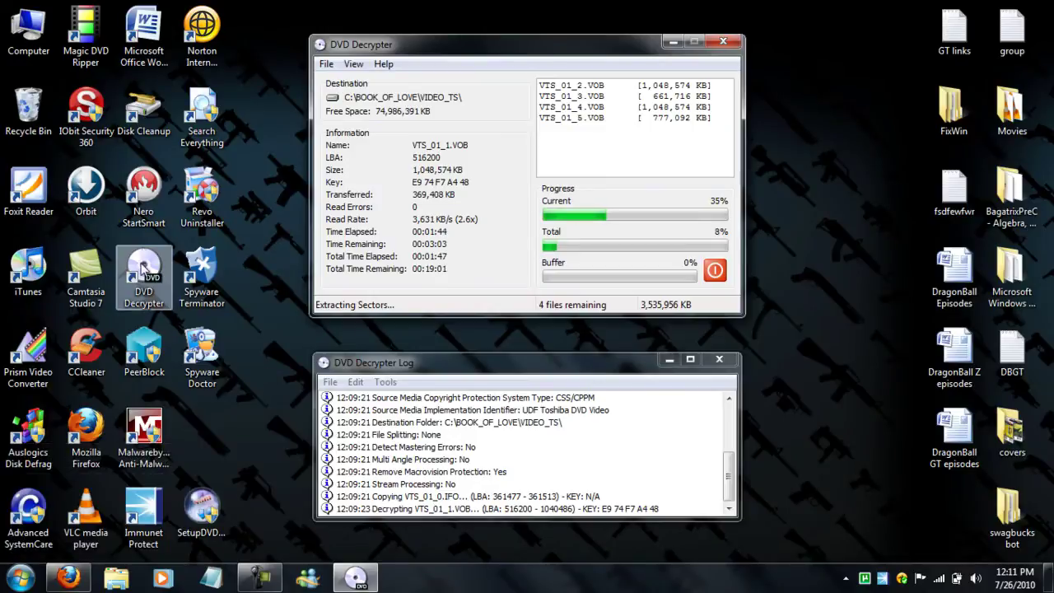
Drag the SetupDVDDecrypter installer icon from the desktop into the Recycle Bin
drag(318, 1, 296, 492)
drag(206, 508, 30, 120)
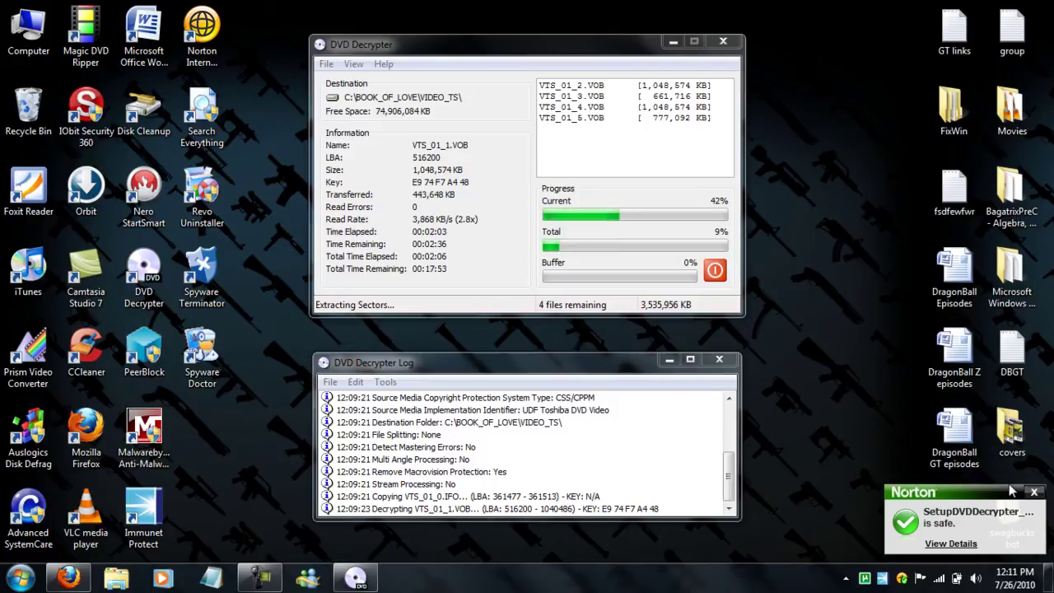
Dismiss the Norton notice and decline stopping the rip so it keeps running
click(1036, 494)
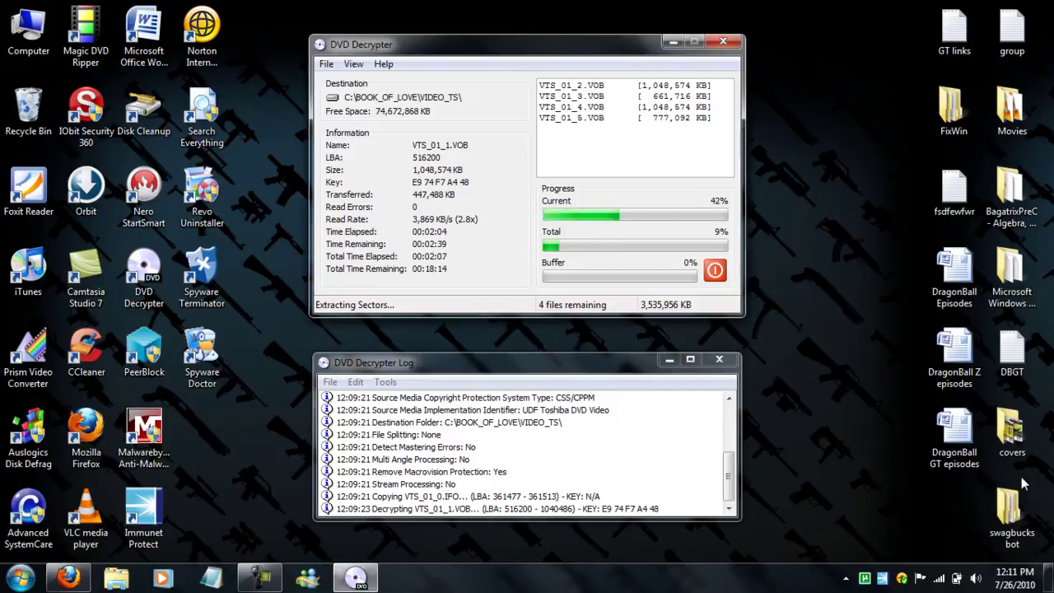
click(715, 272)
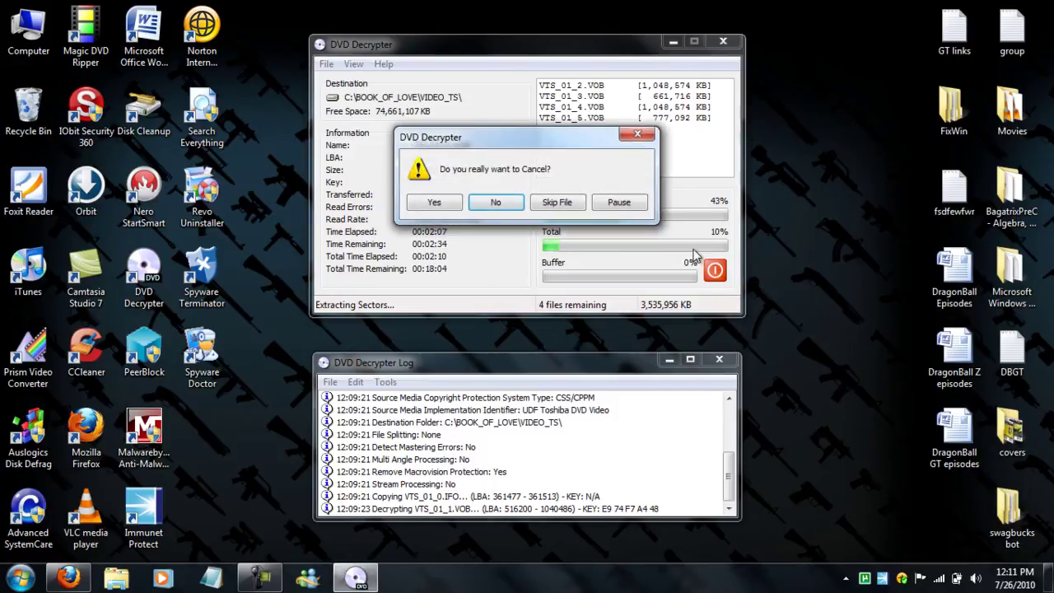
click(497, 203)
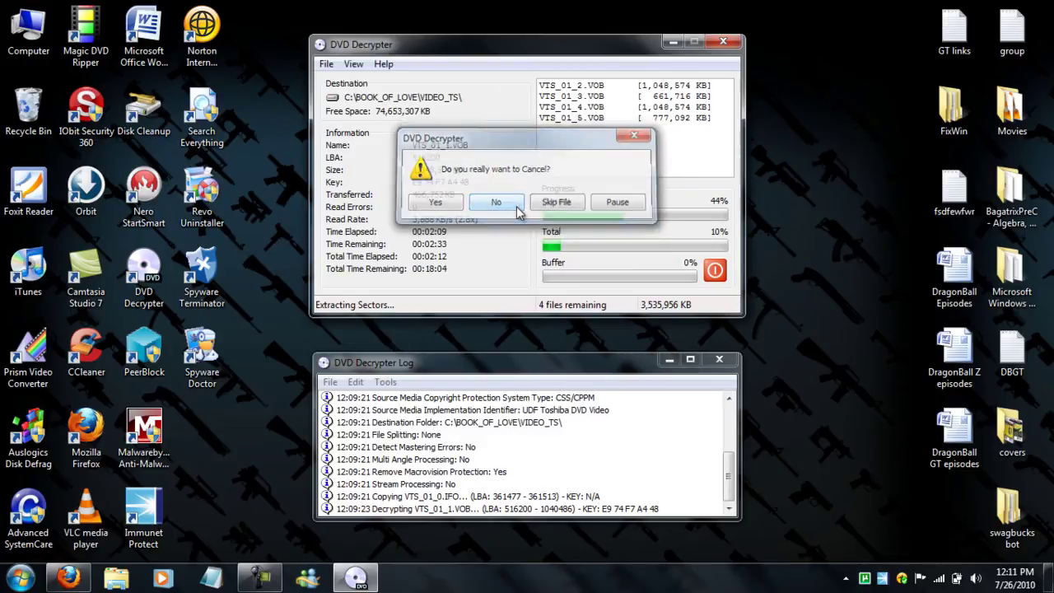
Show the BOOK_OF_LOVE folder on Local Disk (C:) in Explorer, then return to DVD Decrypter
key(super)
click(237, 324)
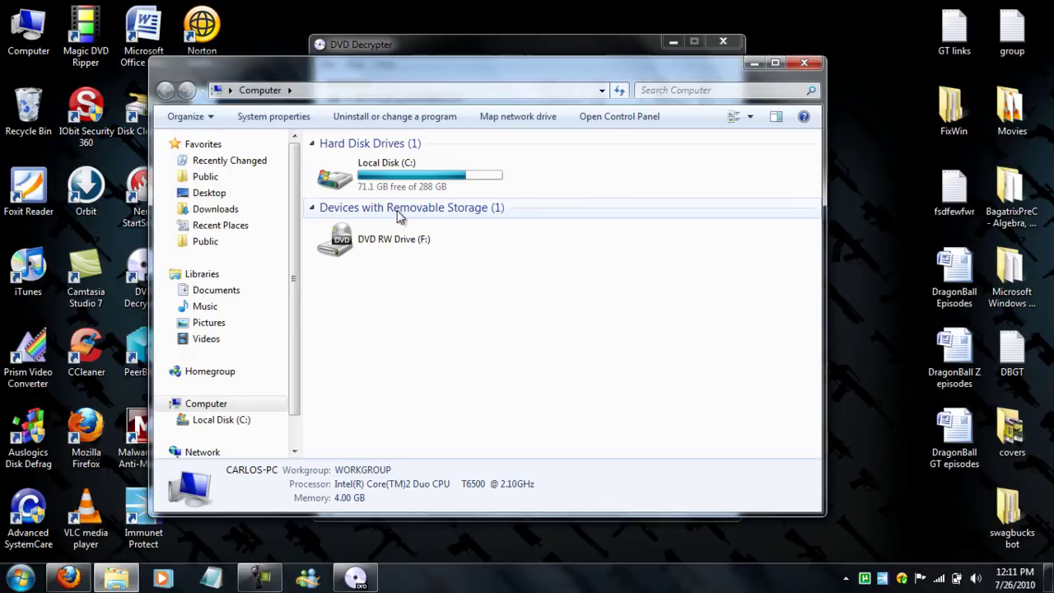
double_click(368, 186)
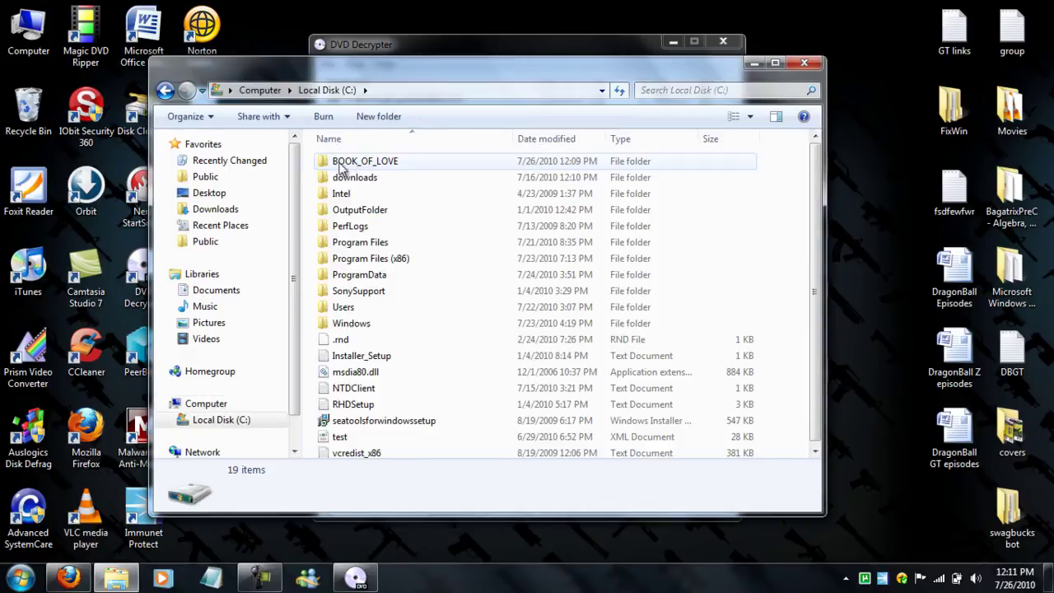
click(323, 164)
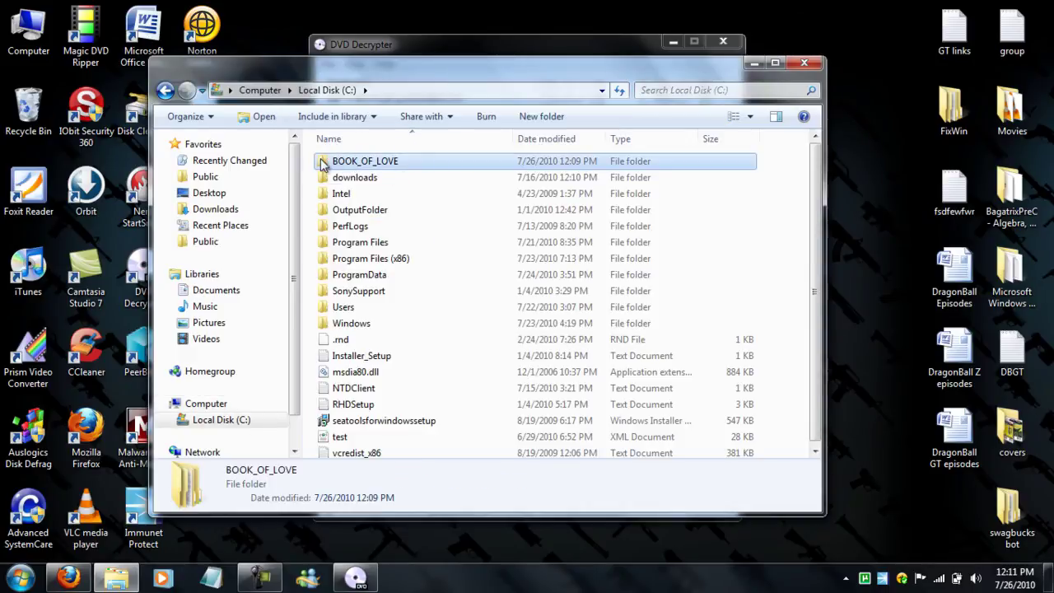
click(645, 51)
click(294, 66)
click(404, 52)
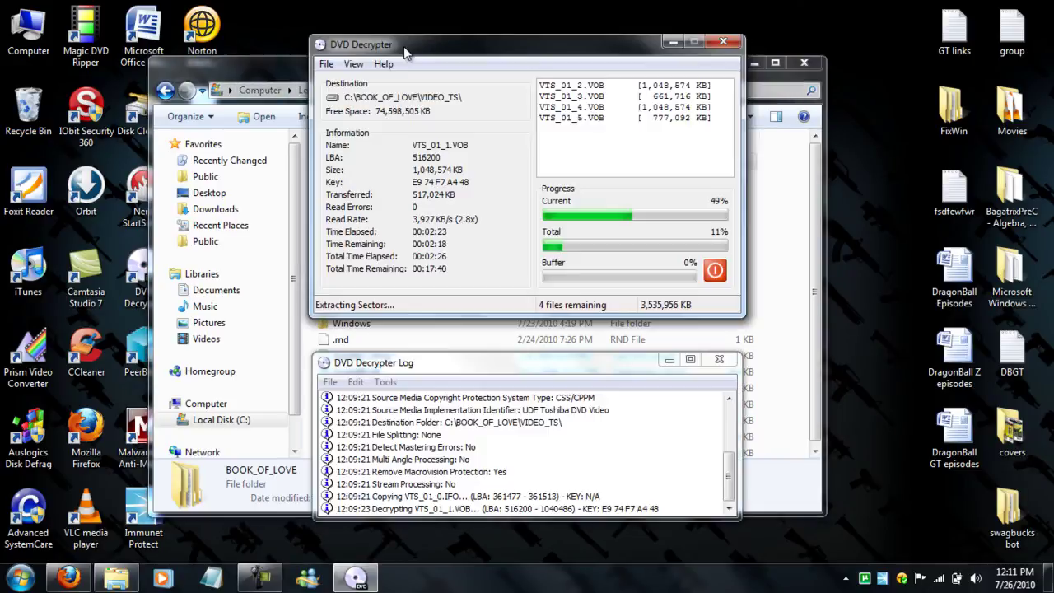
Abort the running BOOK_OF_LOVE rip and answer the Delete Incomplete File prompt
click(714, 271)
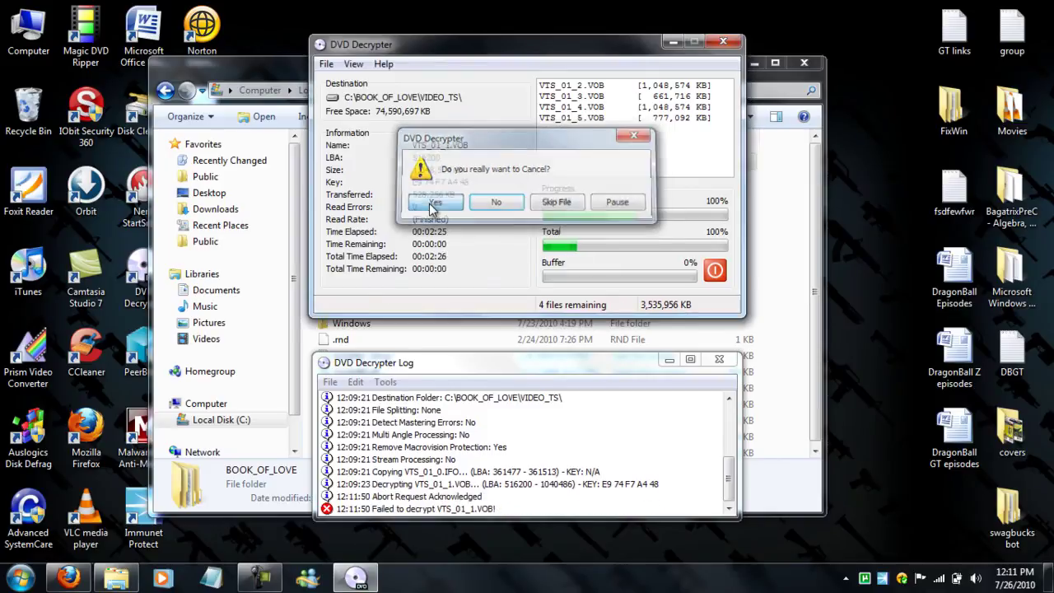
click(433, 202)
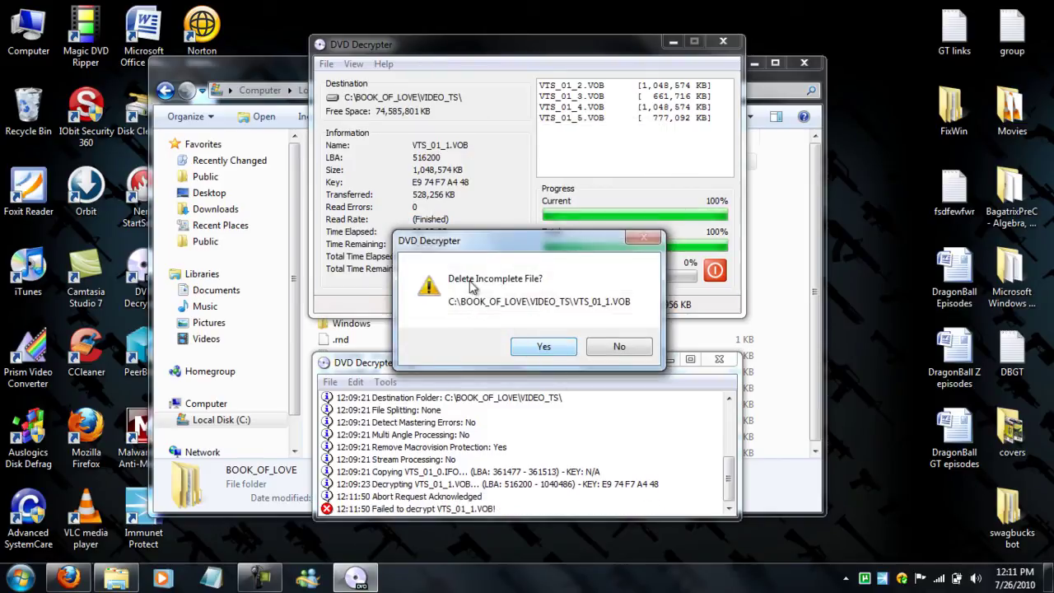
click(545, 347)
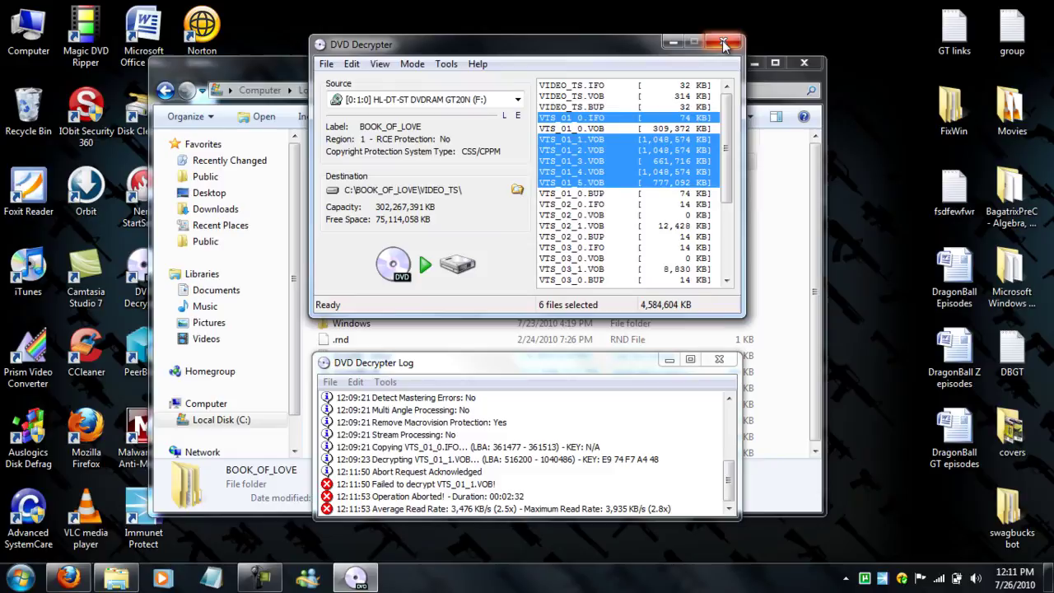
Close DVD Decrypter, dismissing each error message until the program exits
click(722, 42)
click(578, 348)
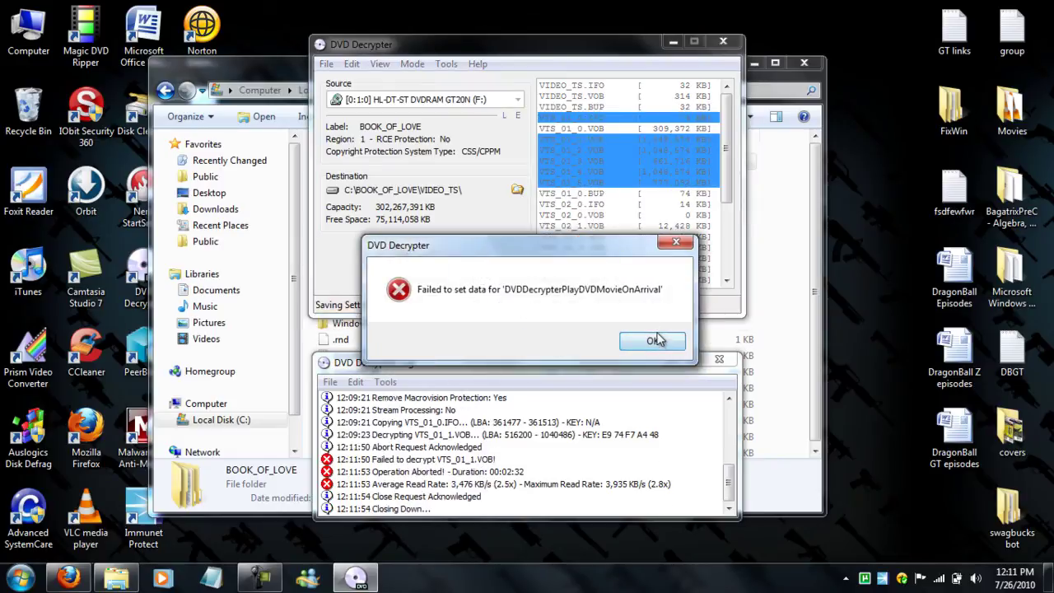
click(656, 340)
click(594, 341)
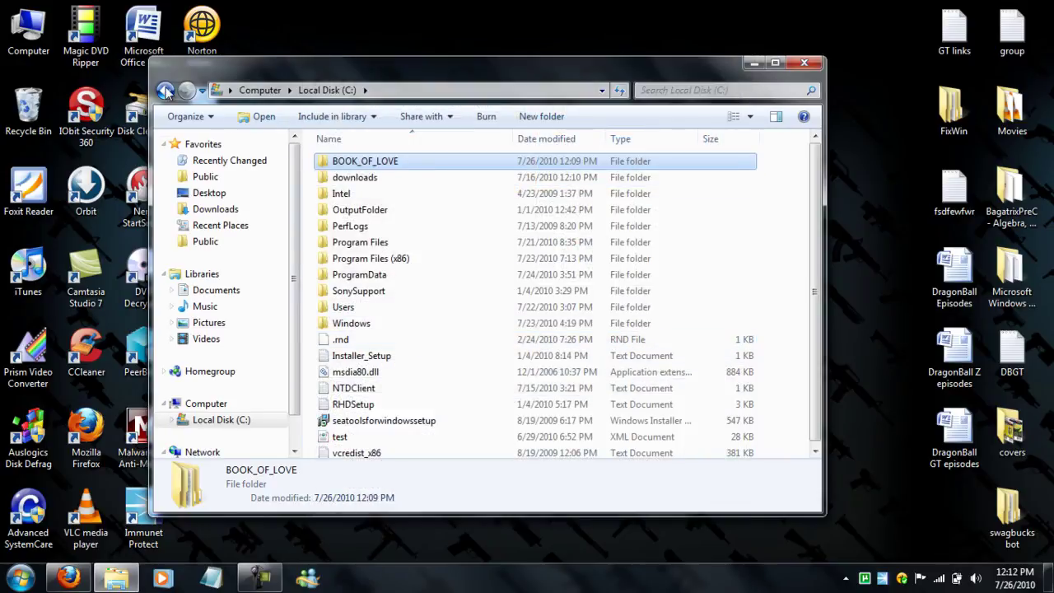
Minimize Explorer, dismiss the disc's AutoPlay prompt, and restore Camtasia Recorder's capture panel
click(752, 63)
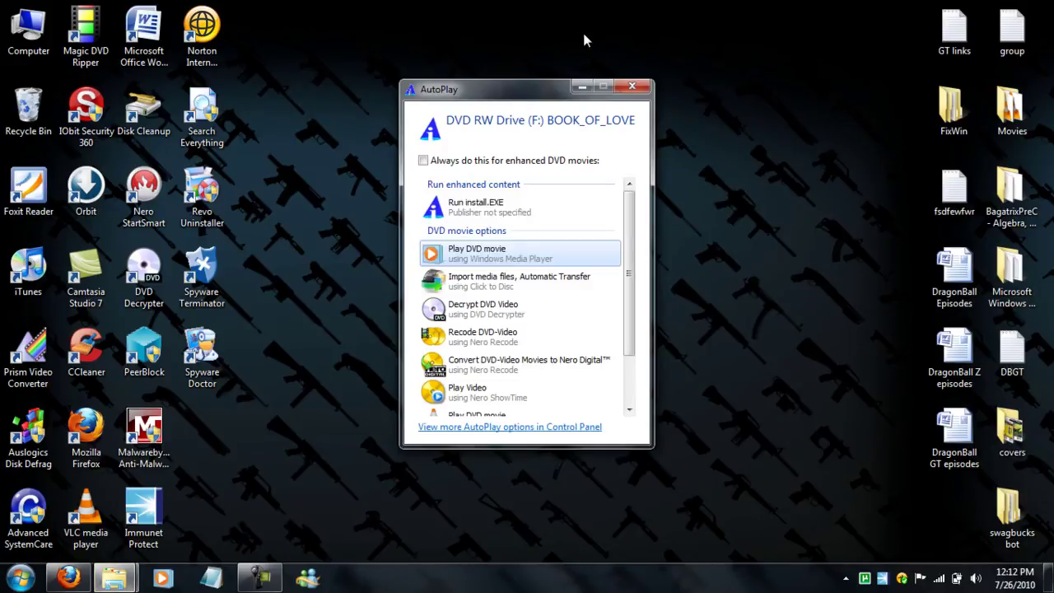
click(632, 85)
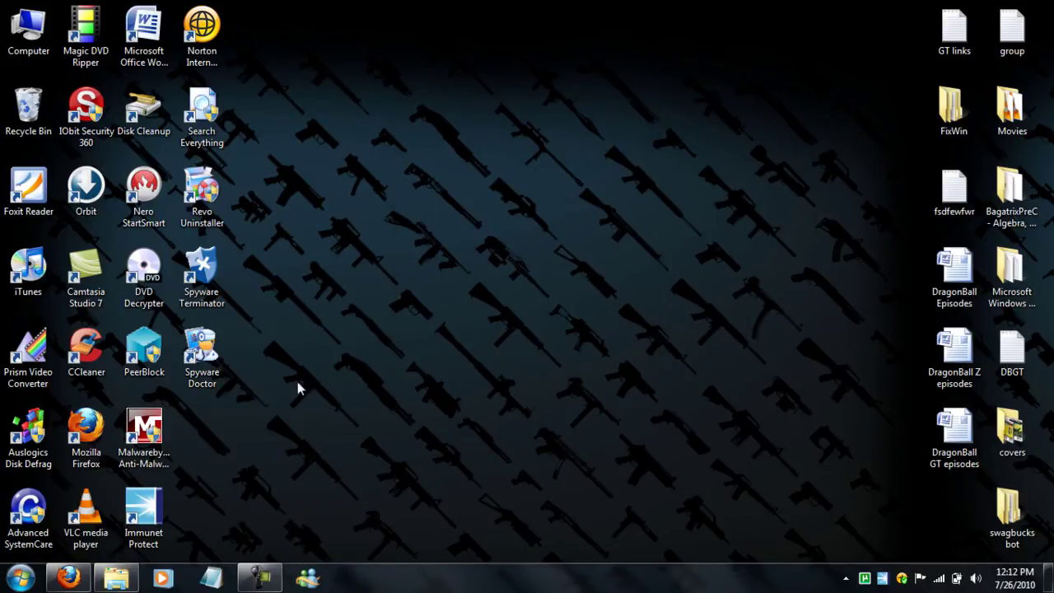
mouse_move(72, 580)
drag(301, 1, 436, 481)
click(259, 578)
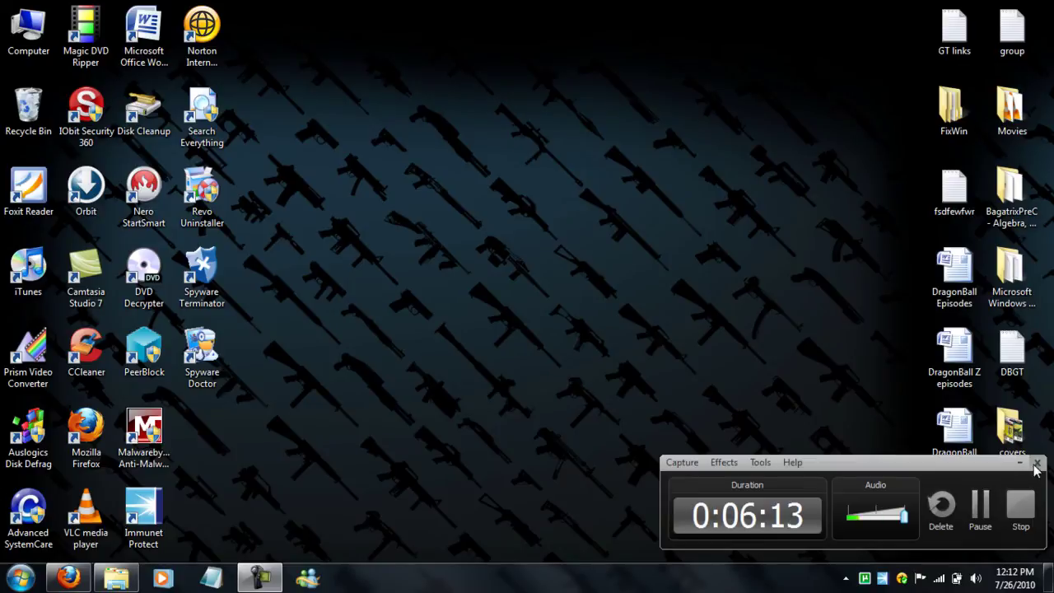